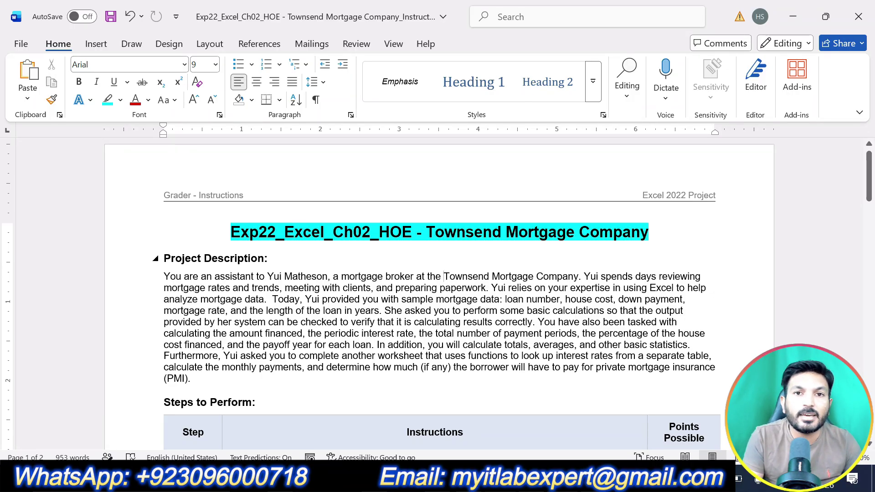
Highlight the Project Description and Steps to Perform headings in turquoise.
drag(274, 258, 163, 258)
click(224, 237)
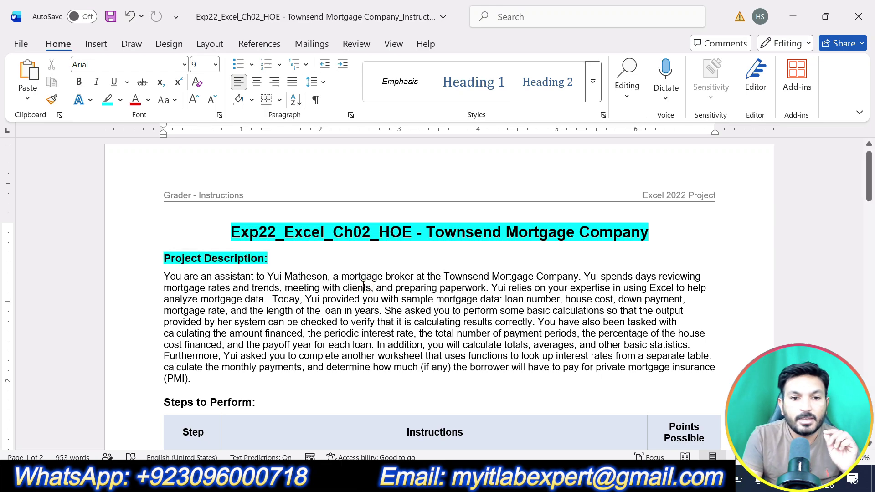
drag(196, 380, 164, 277)
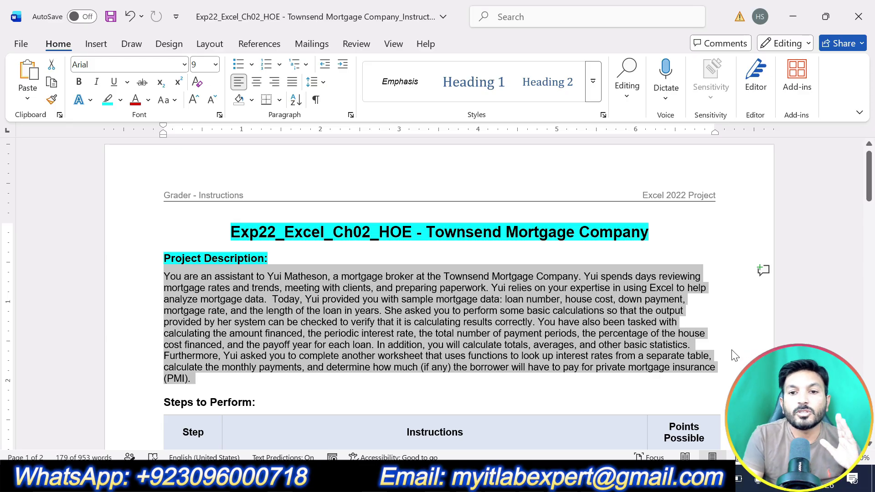
click(579, 367)
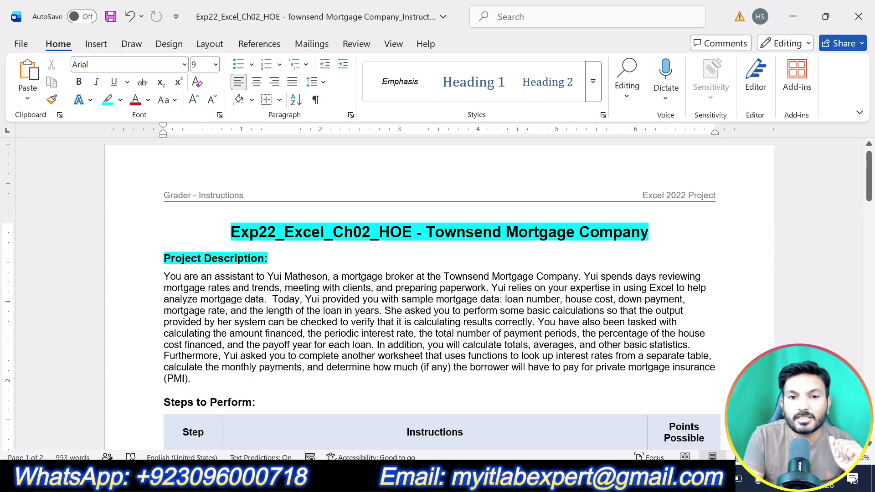
scroll(438, 291, down, 3)
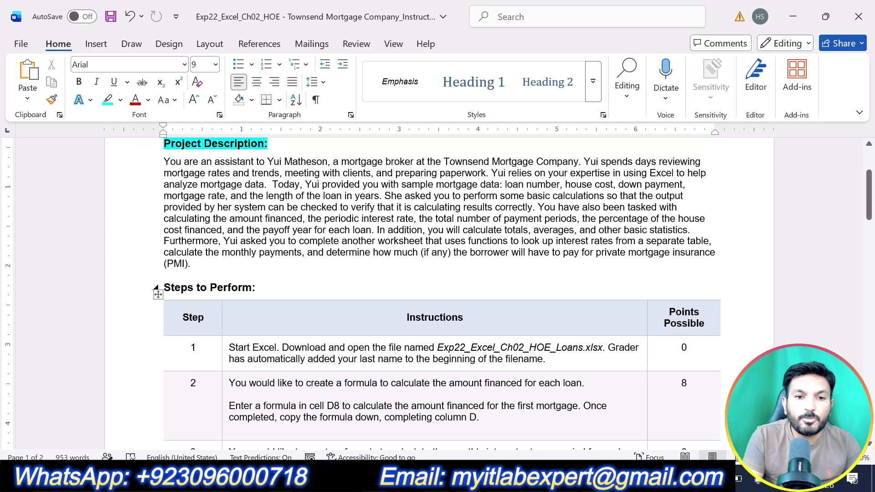
drag(263, 288, 194, 290)
click(230, 262)
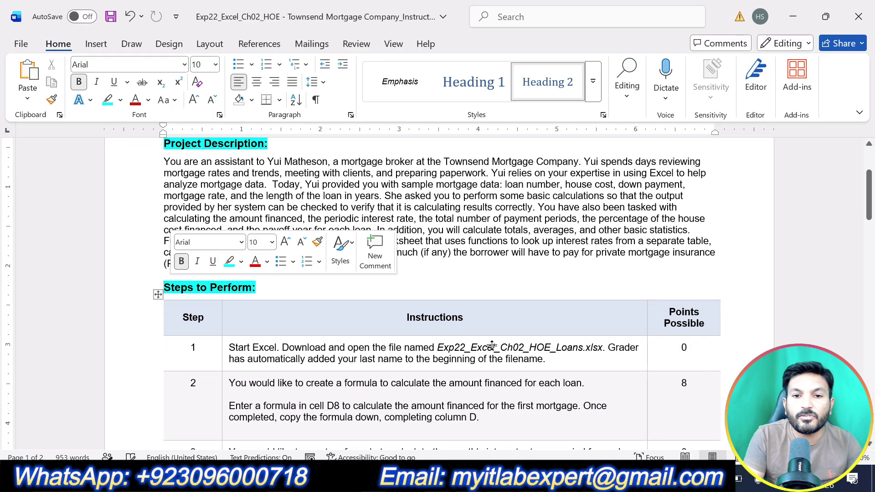
Look through the instruction table to its end, and highlight the step 1 instruction text in yellow.
scroll(562, 338, down, 10)
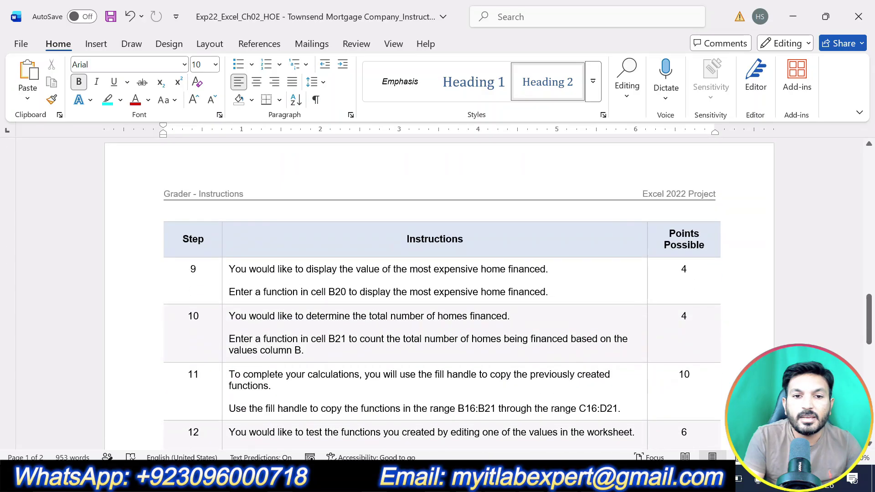
scroll(437, 292, down, 15)
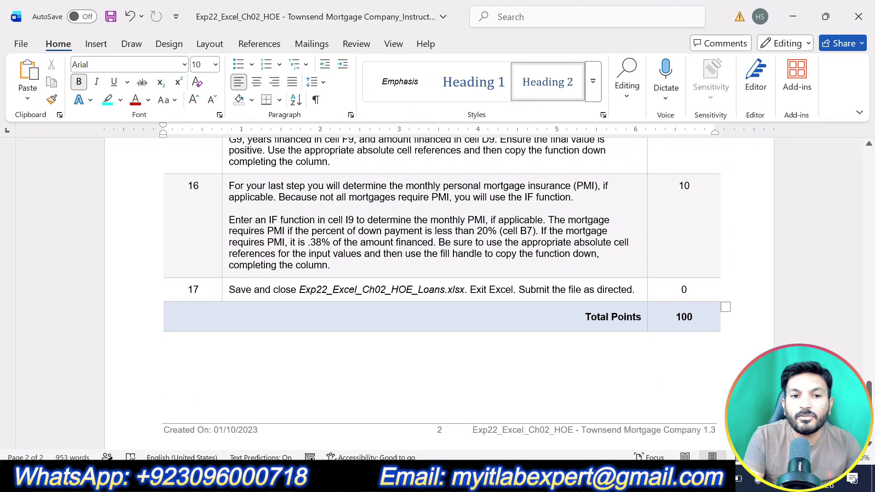
scroll(438, 292, up, 20)
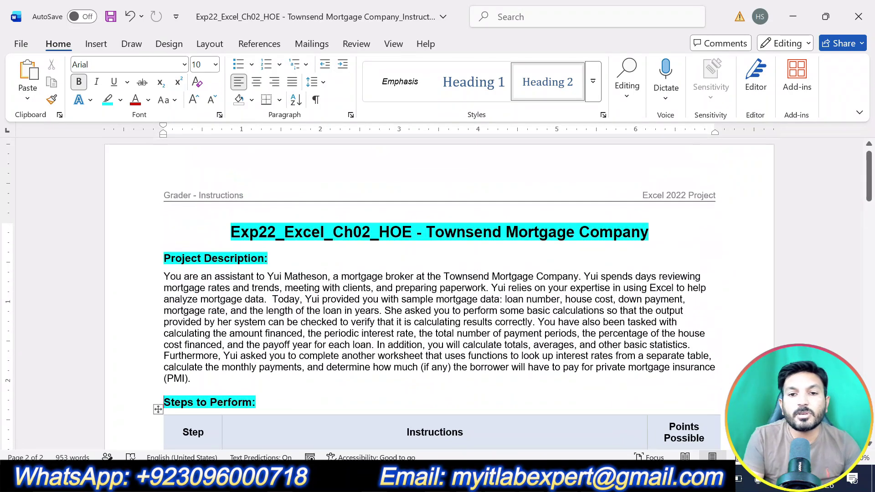
scroll(438, 292, down, 2)
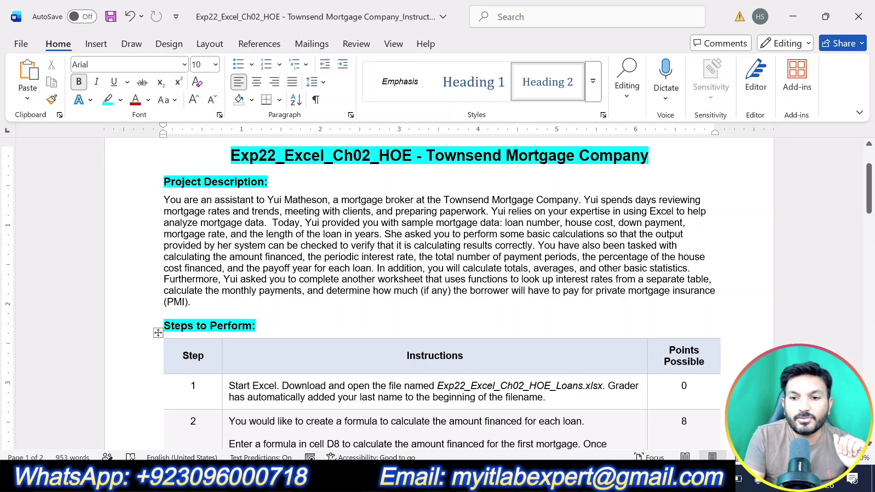
drag(547, 397, 299, 374)
click(307, 421)
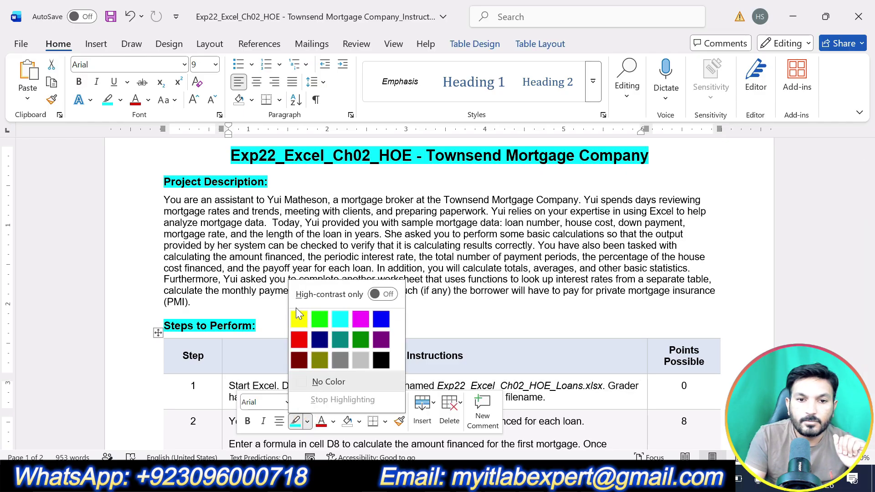
click(299, 319)
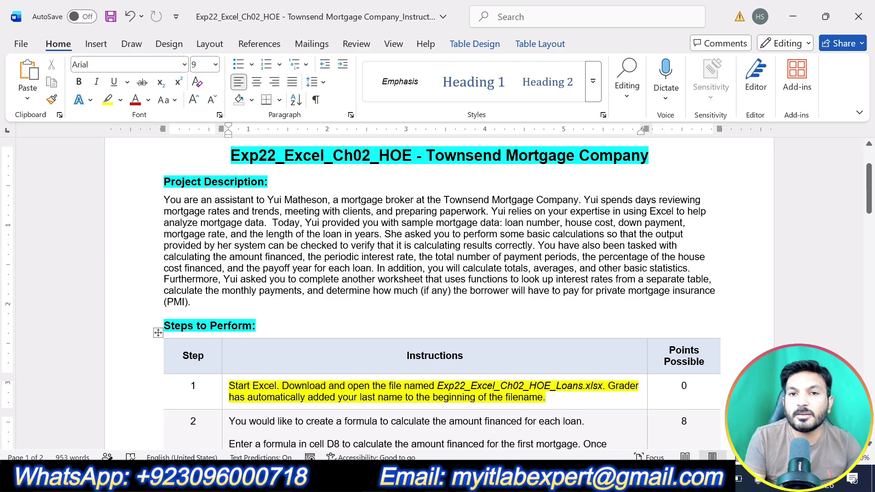
Switch to Excel to view the Details worksheet of the loans workbook, and return to the Word instructions.
key(alt+Tab)
scroll(553, 378, up, 2)
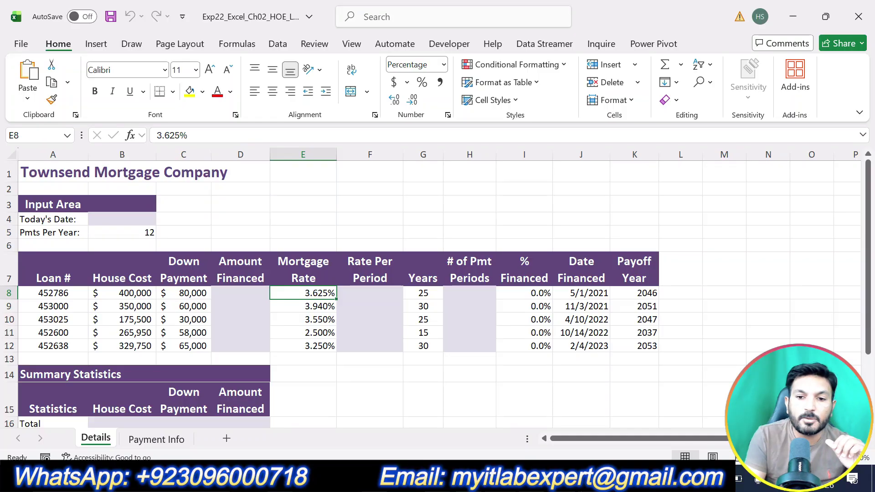
click(562, 478)
click(579, 380)
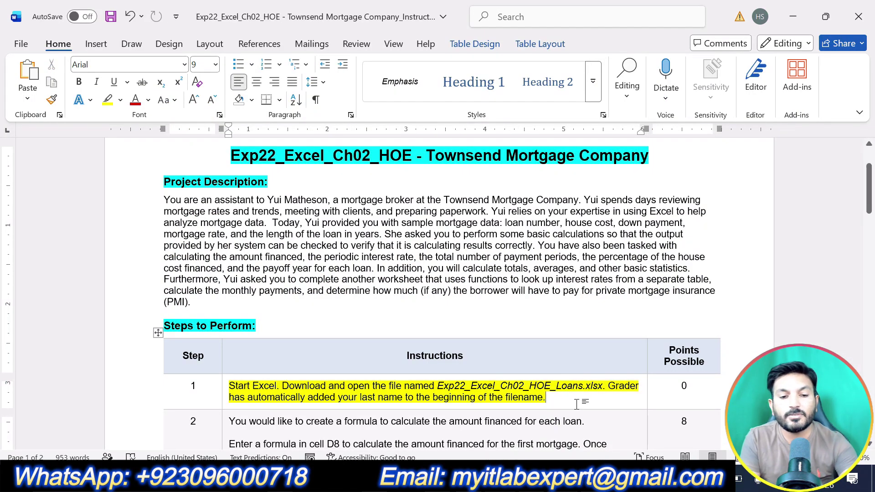
Undo the yellow highlight on step 1 and highlight the step 2 instruction text in yellow.
key(ctrl+z)
scroll(437, 292, down, 5)
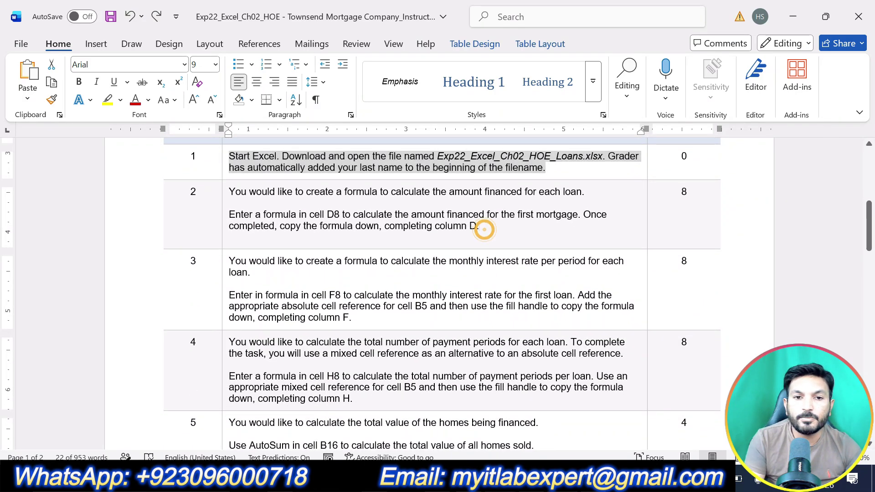
drag(483, 228, 229, 190)
click(287, 159)
click(366, 237)
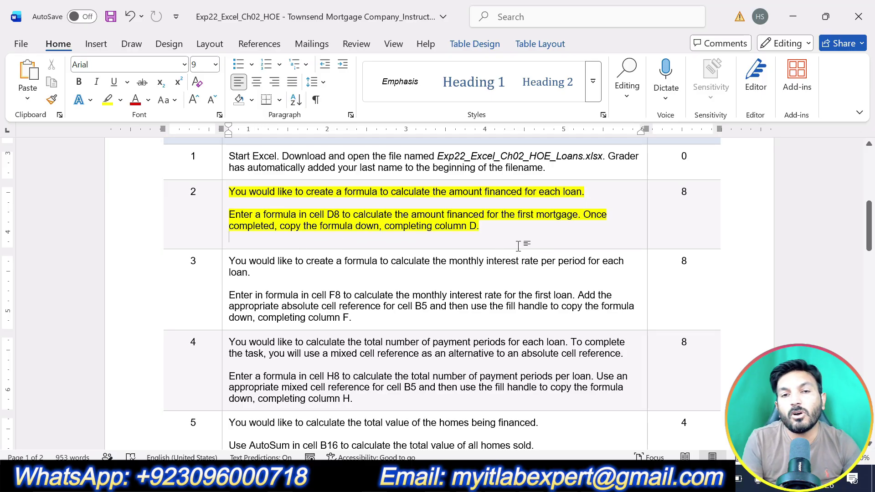
Switch to Excel and enter the formula =B8-C8 in cell D8 to calculate the first loan's amount financed.
key(alt+Tab)
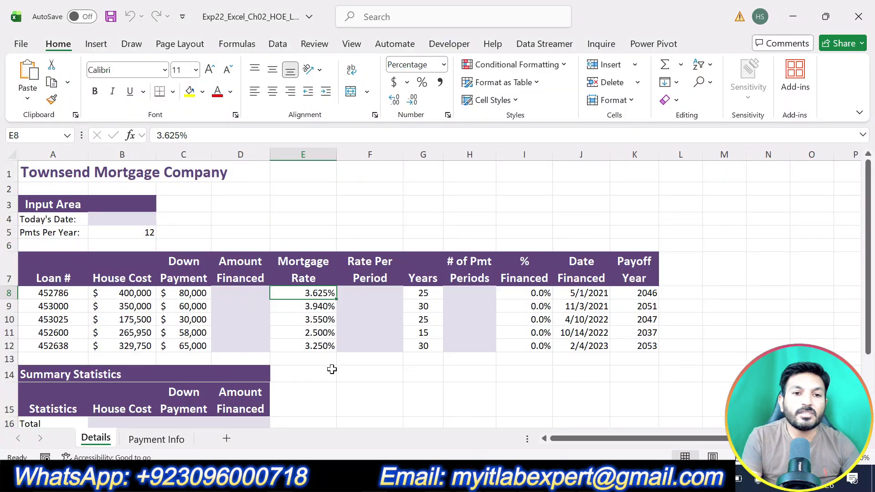
drag(242, 293, 240, 346)
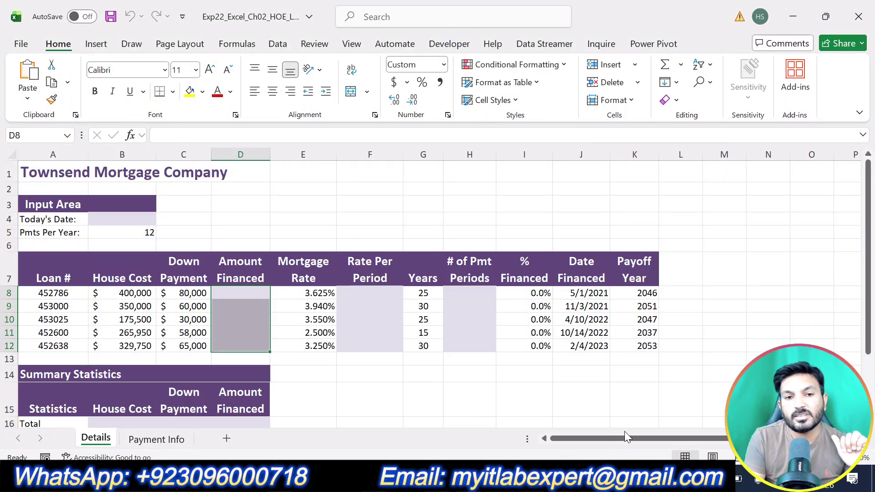
click(240, 294)
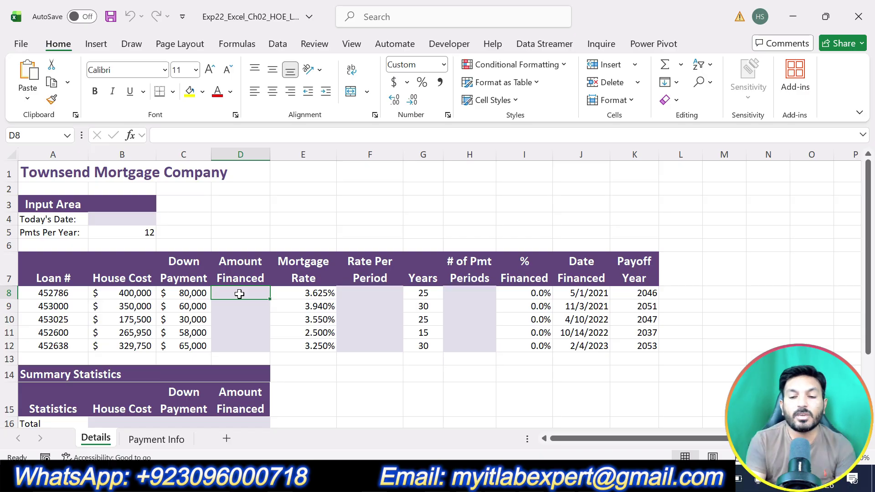
text(=)
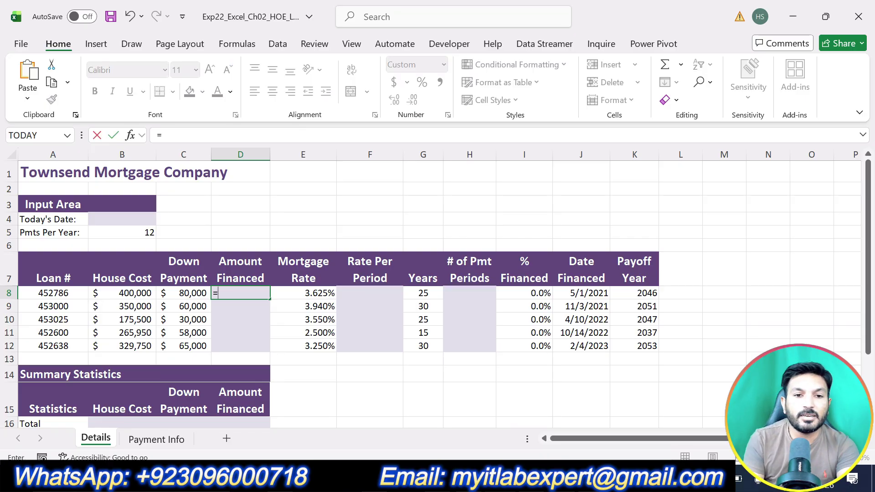
click(137, 294)
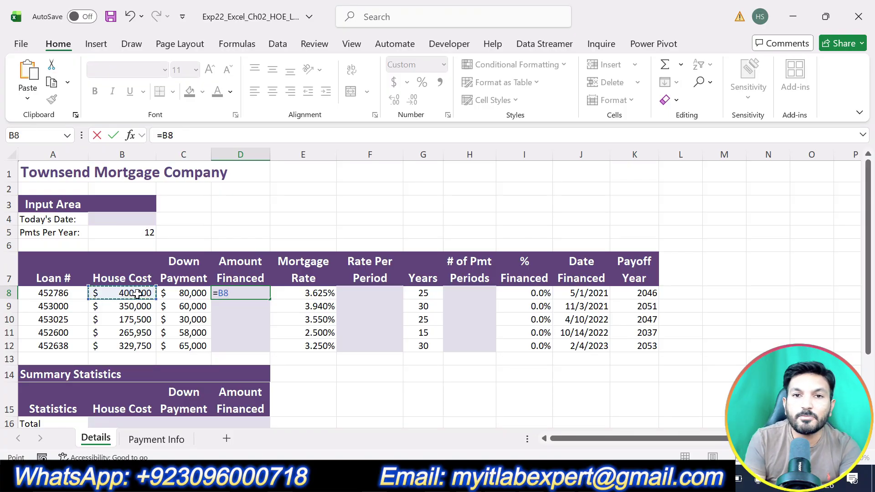
text(-)
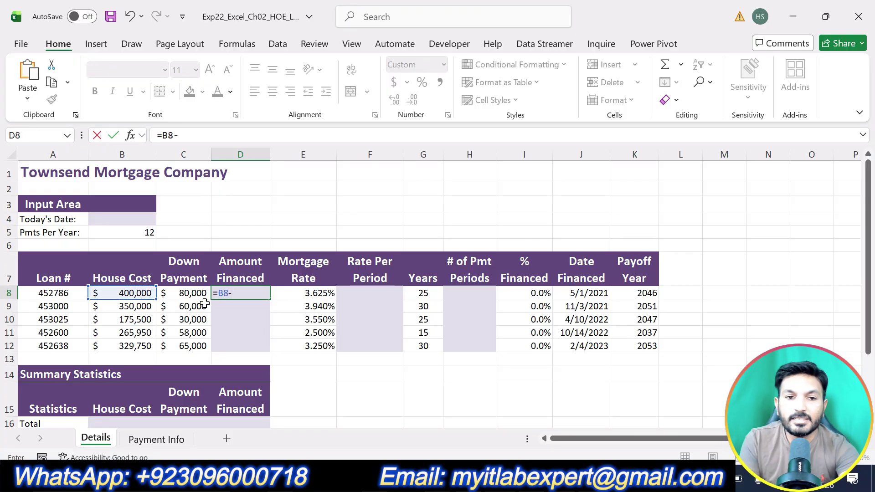
click(191, 296)
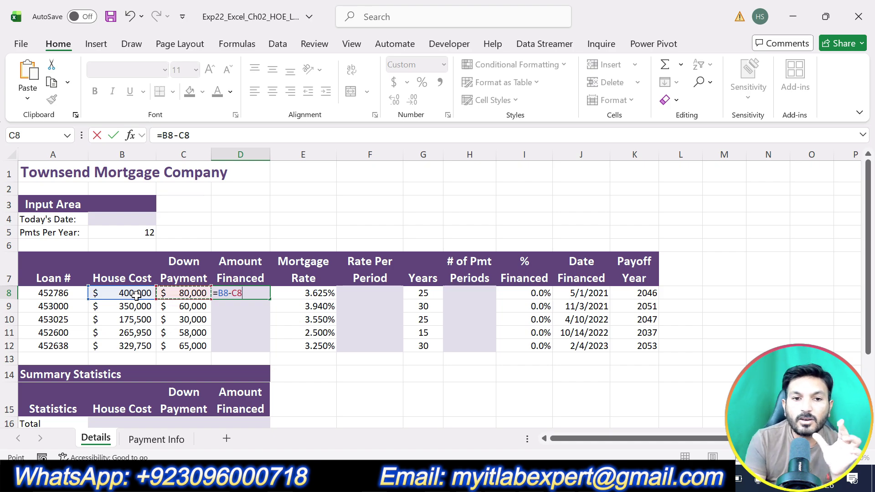
key(Return)
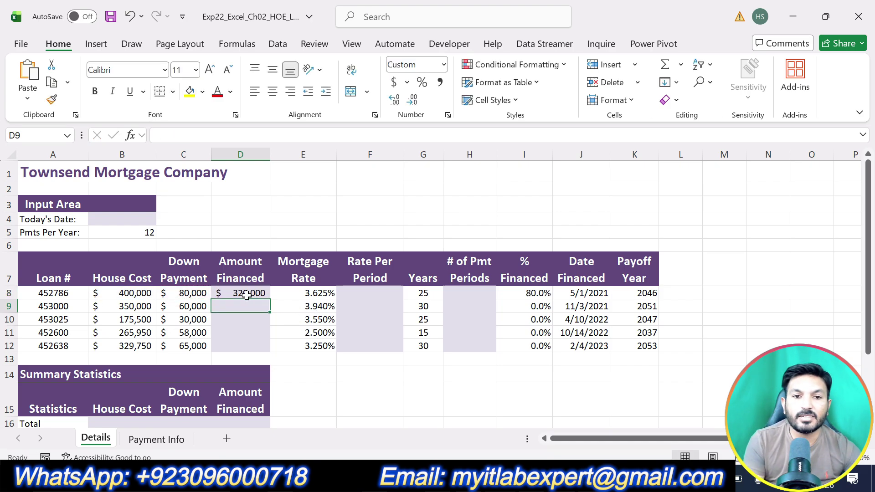
Copy the amount financed formula from D8 down through D12.
click(251, 292)
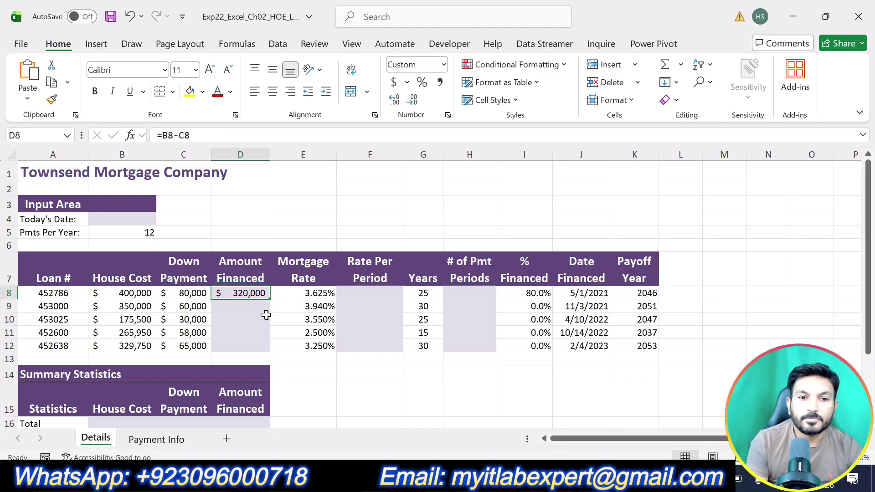
drag(269, 300, 272, 347)
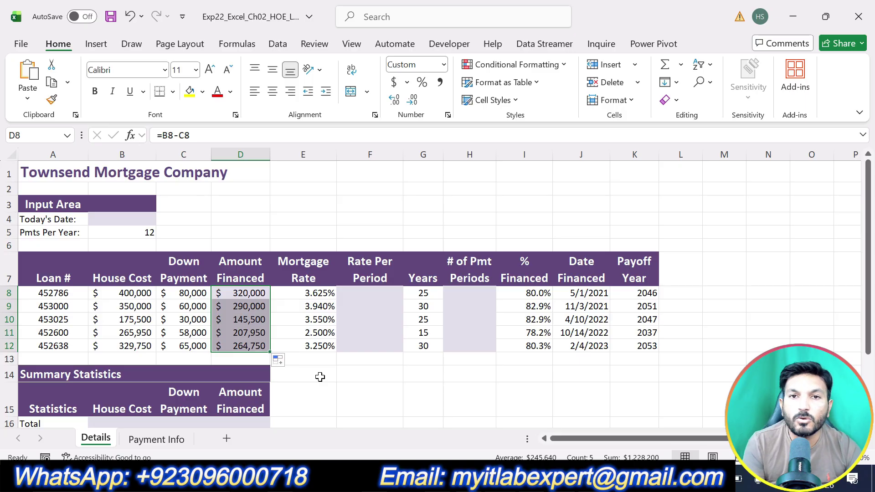
click(320, 377)
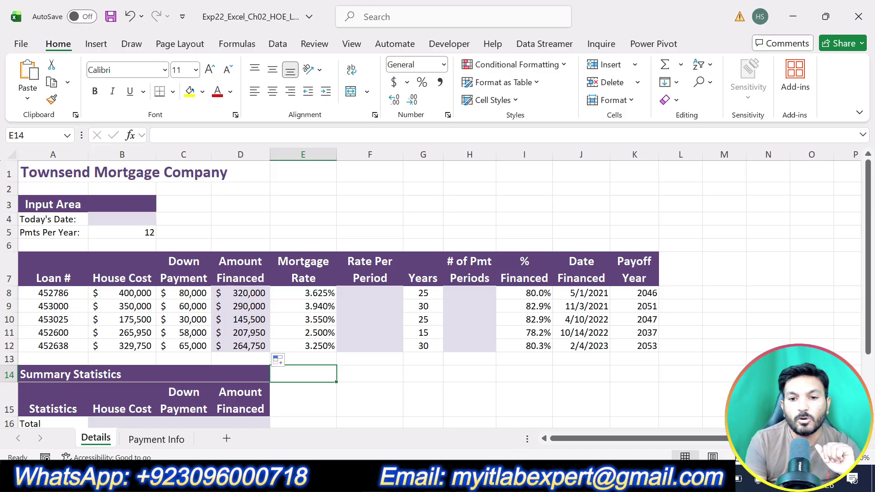
Switch to Word, undo the yellow highlight on step 2, and highlight the step 3 instruction text in yellow.
key(alt+Tab)
key(ctrl+z)
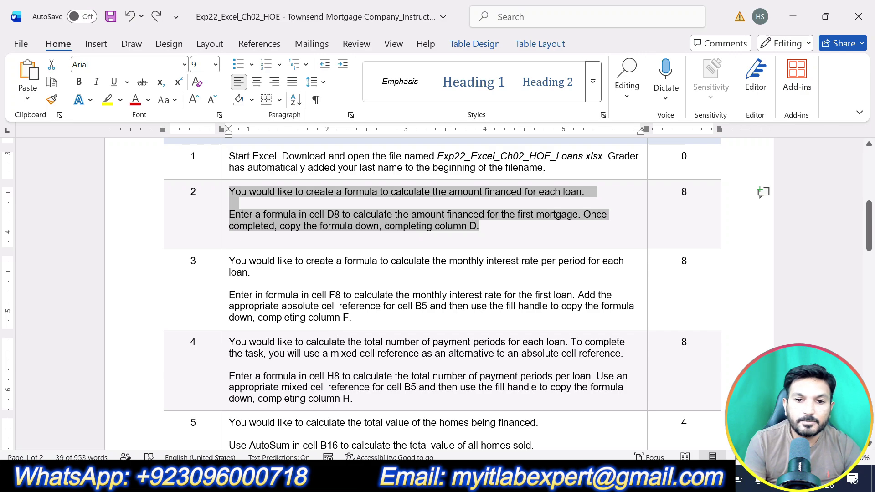
drag(354, 320, 229, 262)
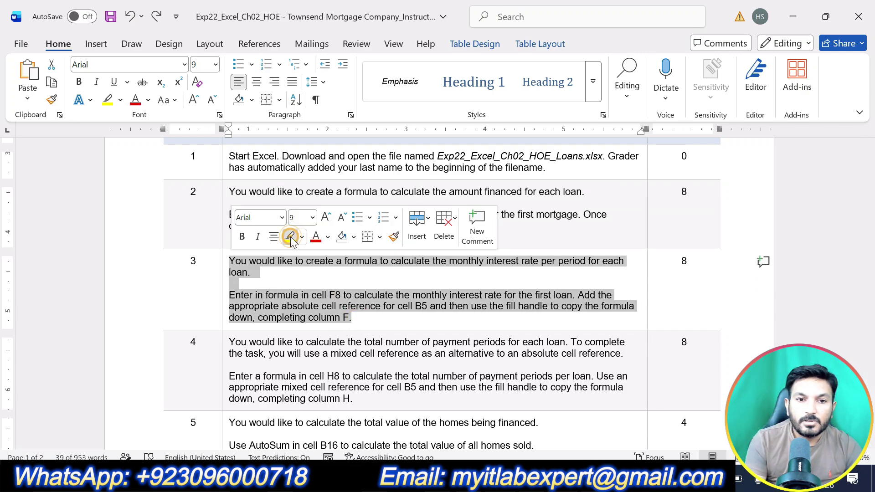
click(289, 237)
click(345, 319)
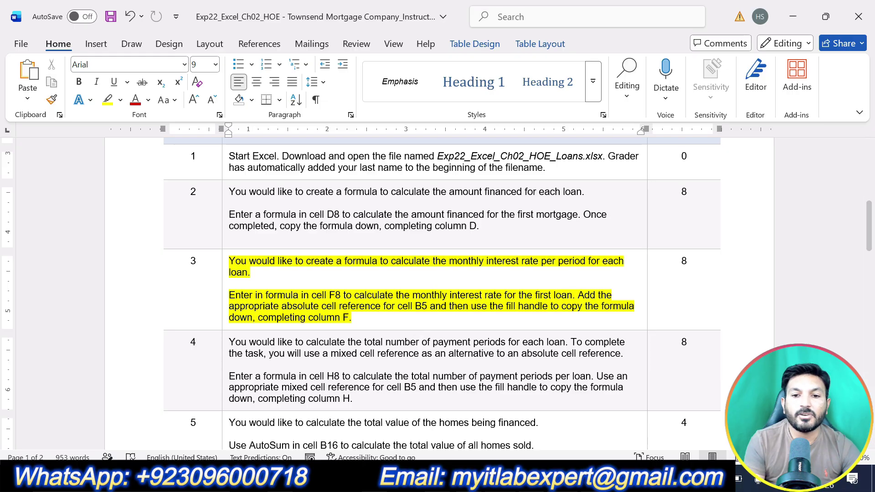
Switch to Excel and begin the first loan's rate per period formula in cell F8 as =E8/B5.
key(alt+Tab)
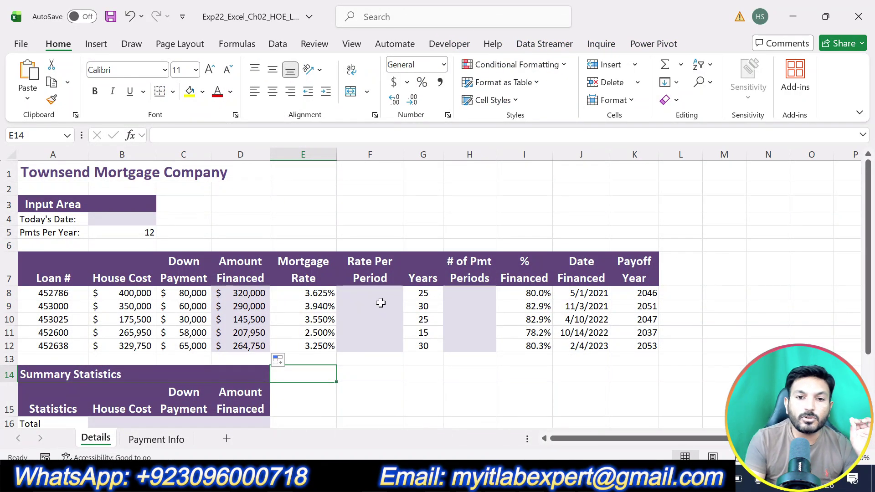
drag(378, 293, 385, 346)
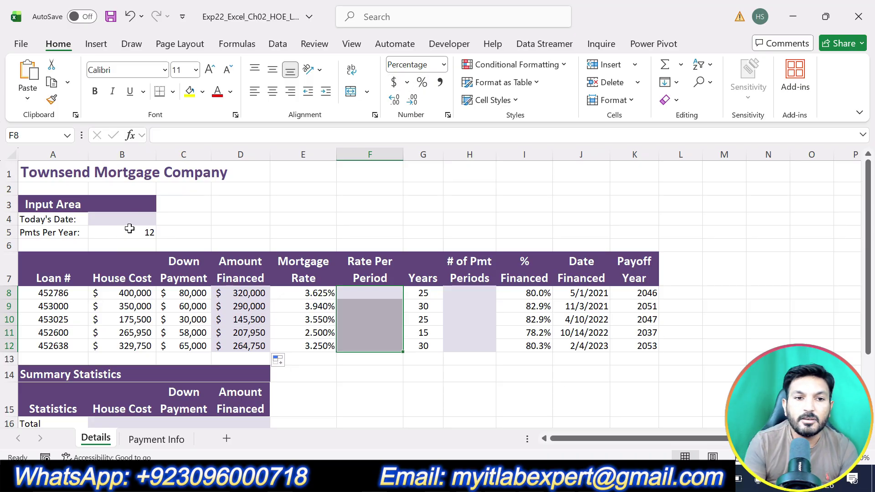
click(374, 293)
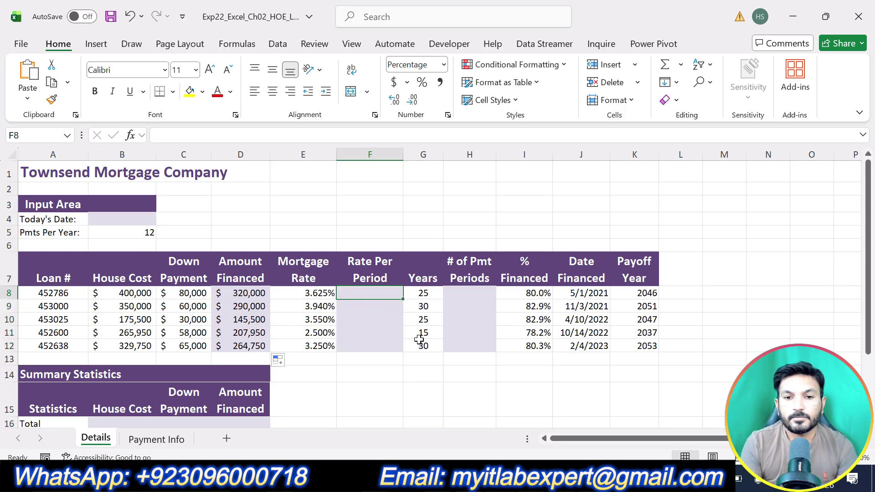
key(alt+Tab)
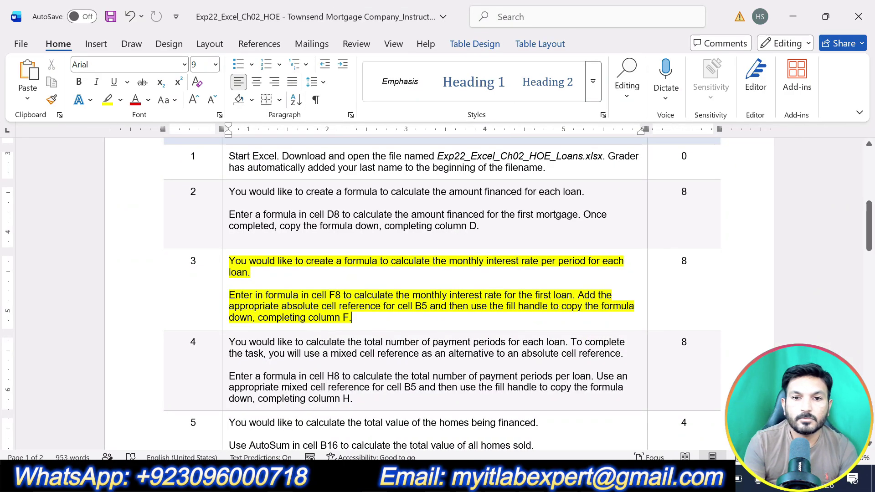
mouse_move(563, 482)
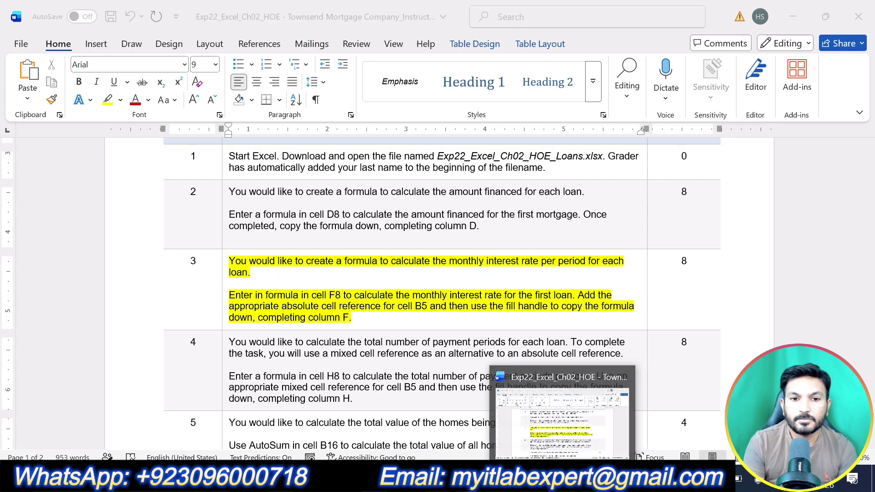
key(alt+Tab)
text(=)
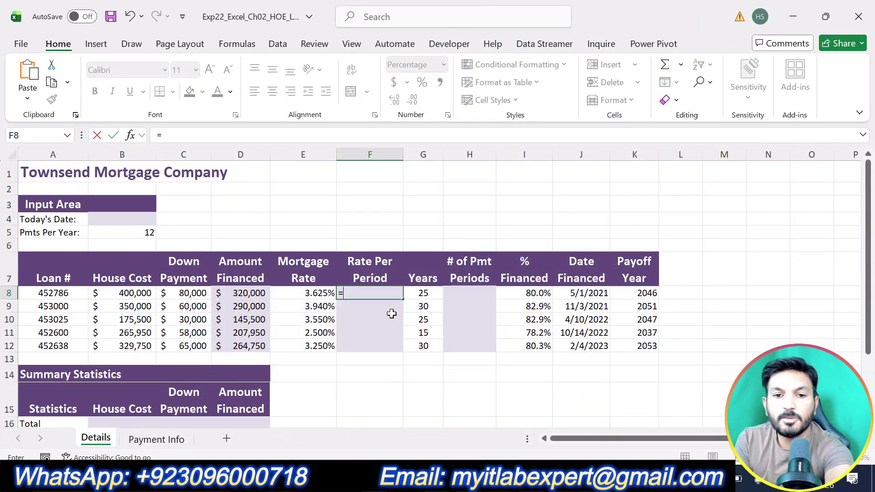
click(318, 294)
text(/)
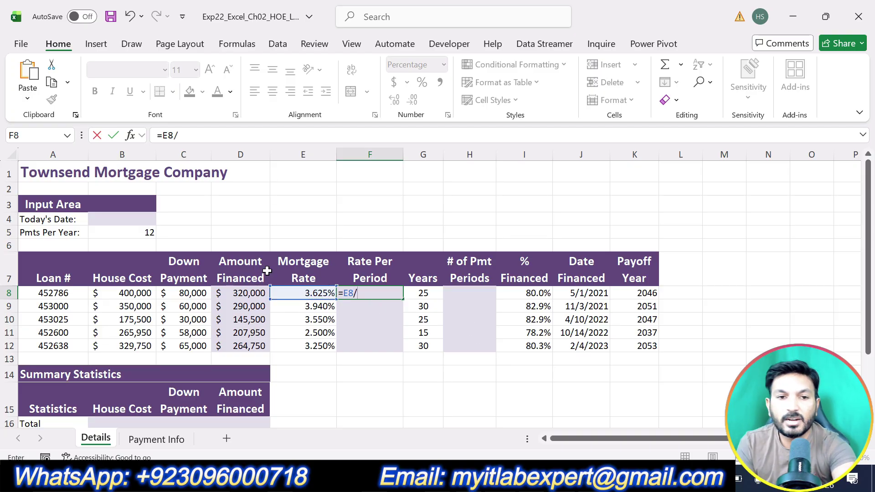
click(151, 233)
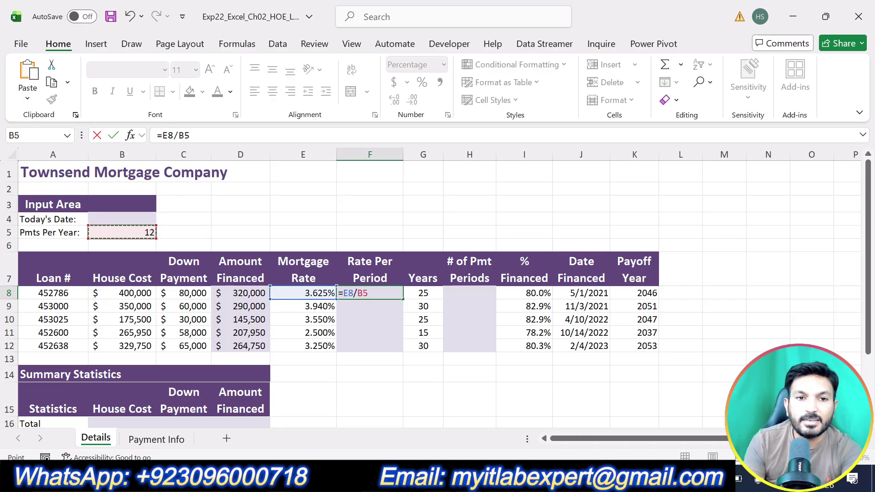
Make the B5 reference absolute and enter the formula =E8/$B$5 in cell F8.
click(178, 135)
text($)
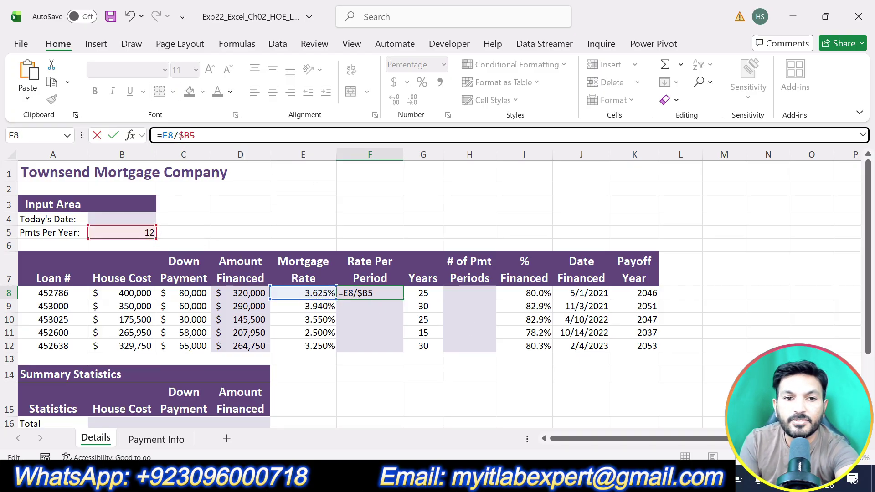
click(188, 136)
text($)
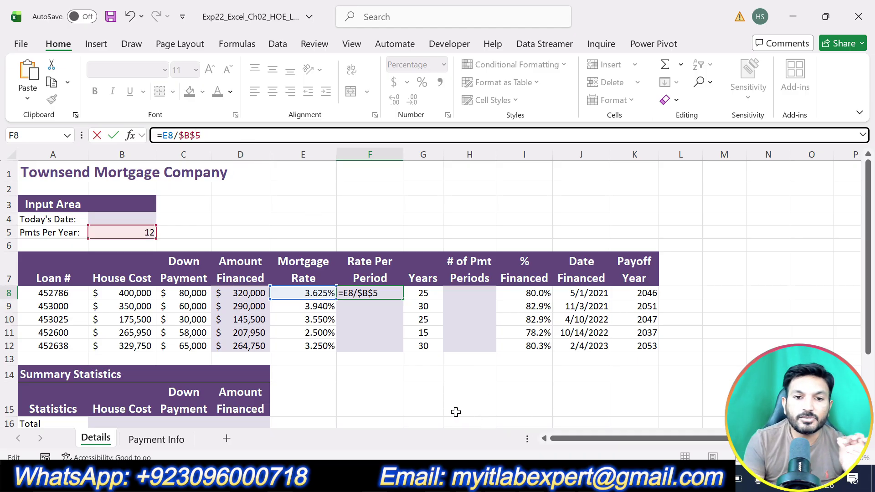
key(Return)
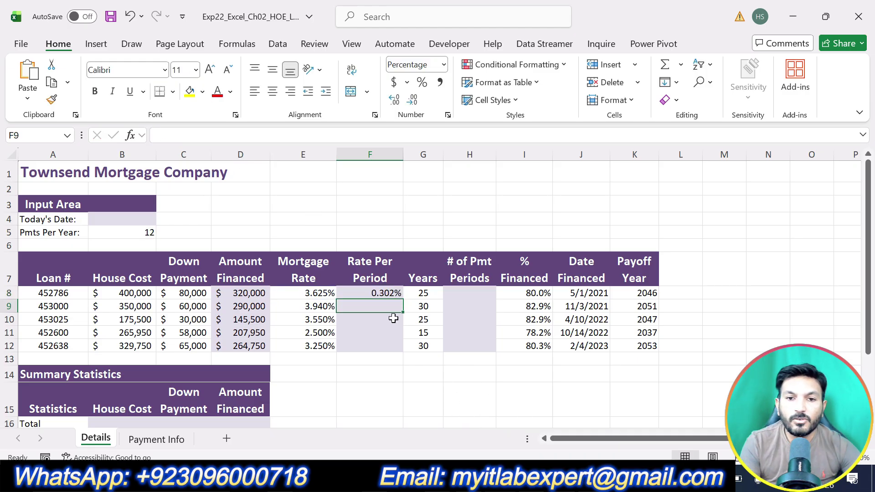
Copy the rate per period formula from F8 down through F12.
click(388, 291)
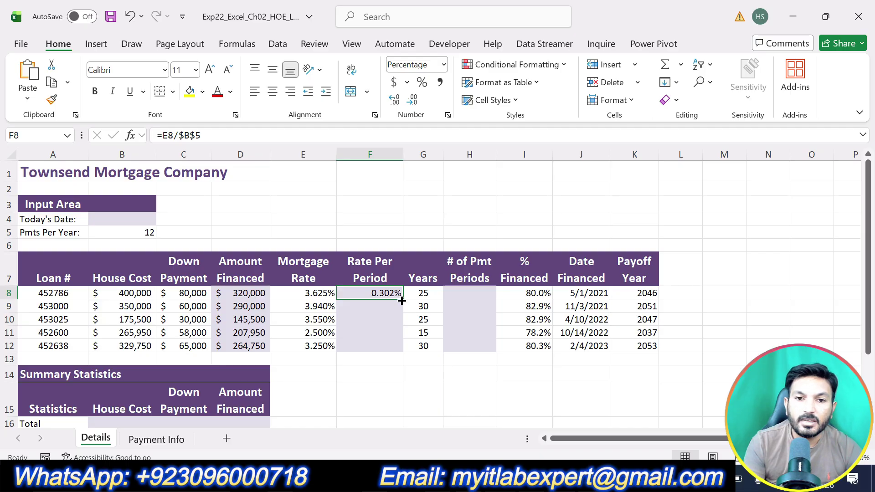
drag(403, 298, 403, 352)
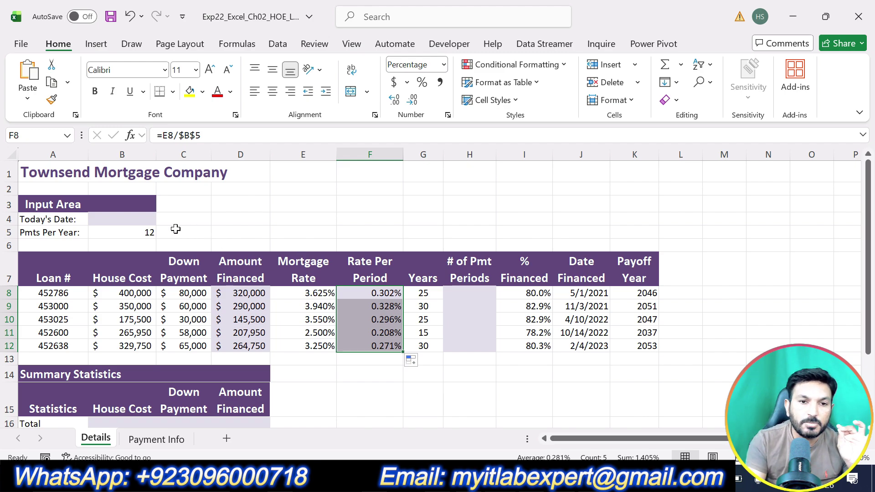
click(423, 397)
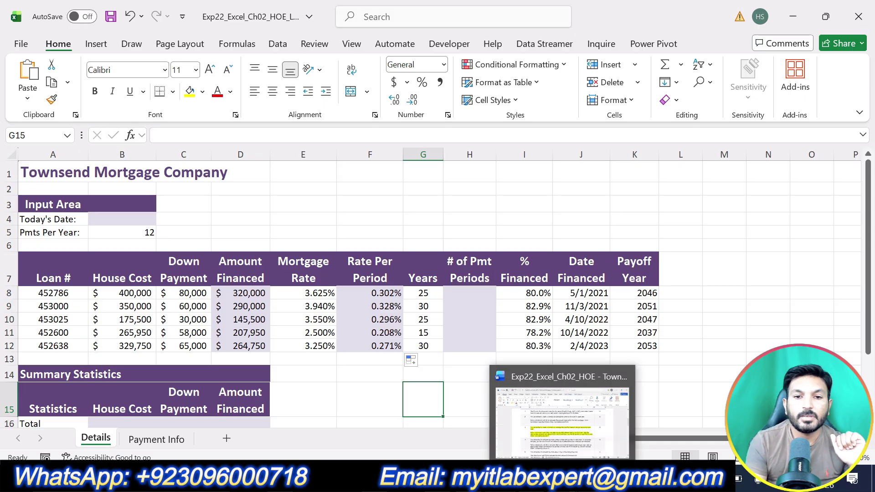
Switch to Word, undo the yellow highlight on step 3, and highlight the step 4 instruction text in yellow.
click(563, 478)
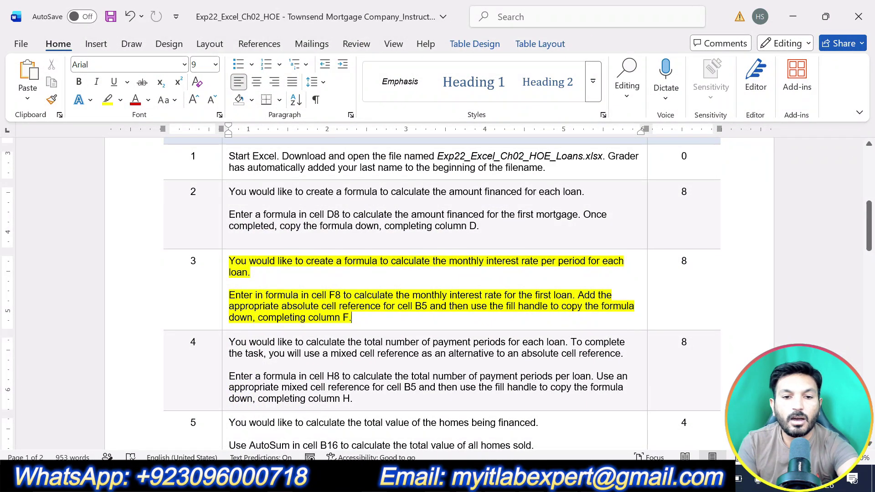
key(ctrl+z)
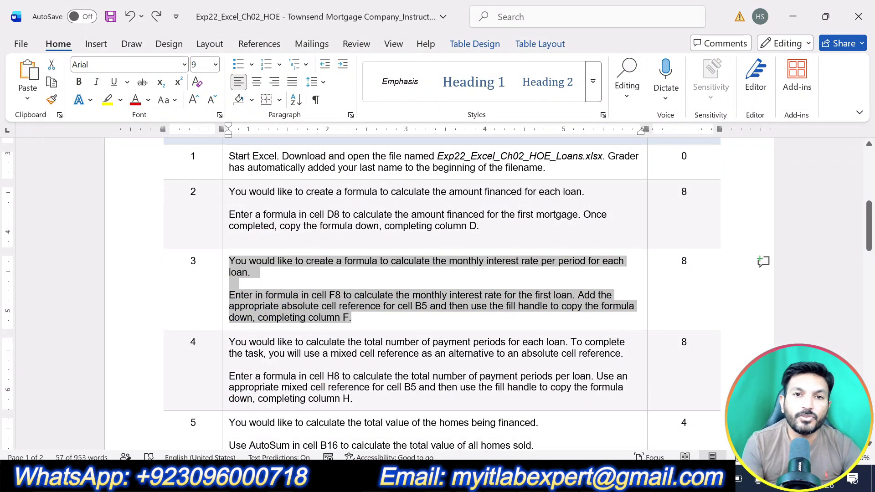
scroll(438, 292, down, 3)
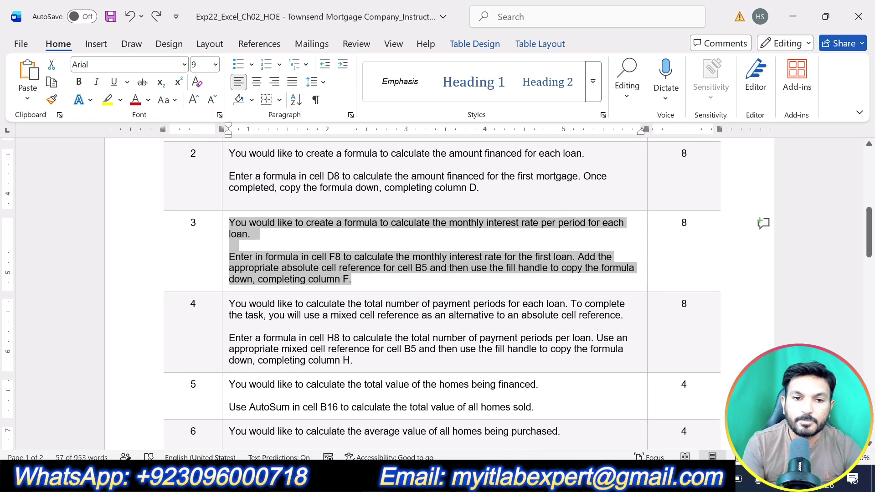
drag(353, 322, 229, 265)
click(291, 242)
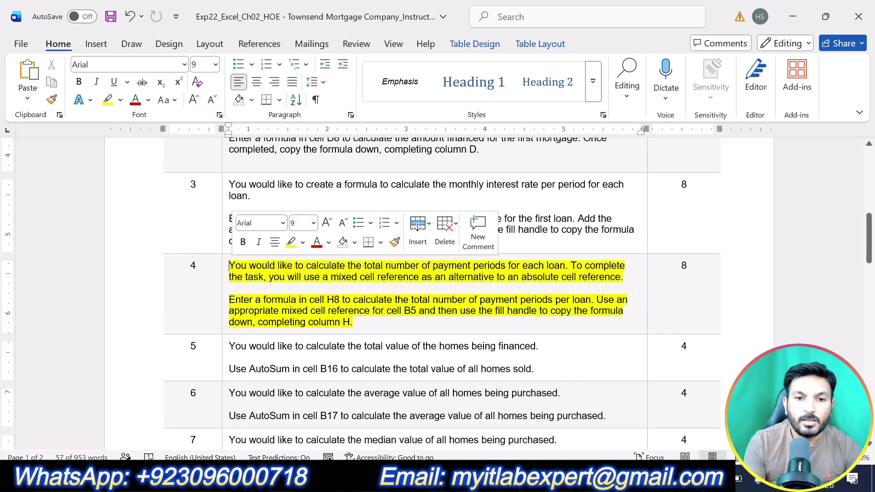
click(368, 327)
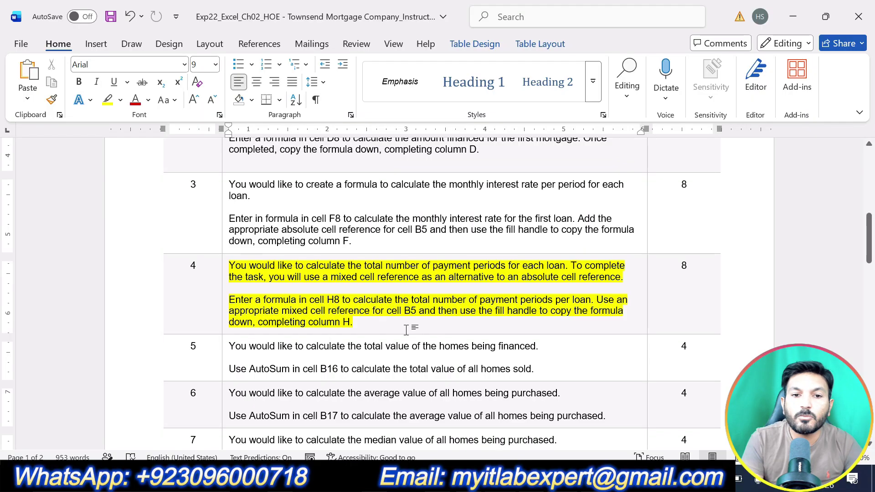
Switch to Excel and enter the formula =G8*$B$5 in cell H8 to calculate the first loan's number of payment periods.
click(455, 479)
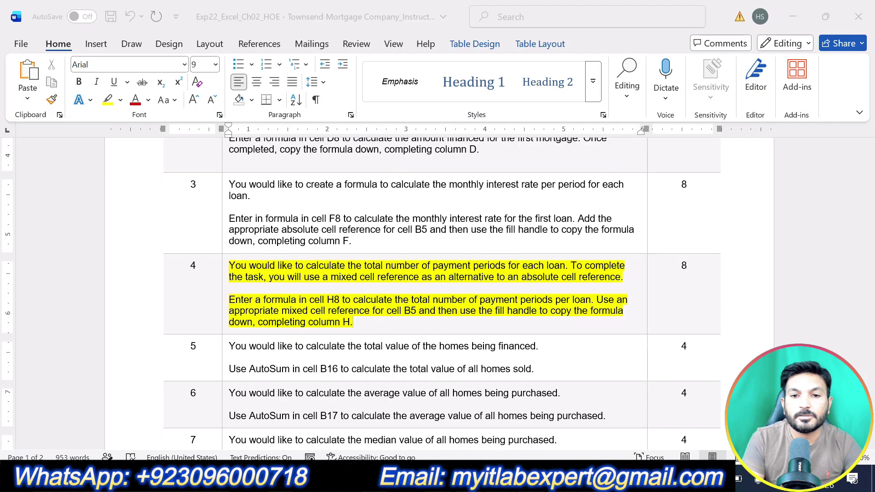
click(464, 292)
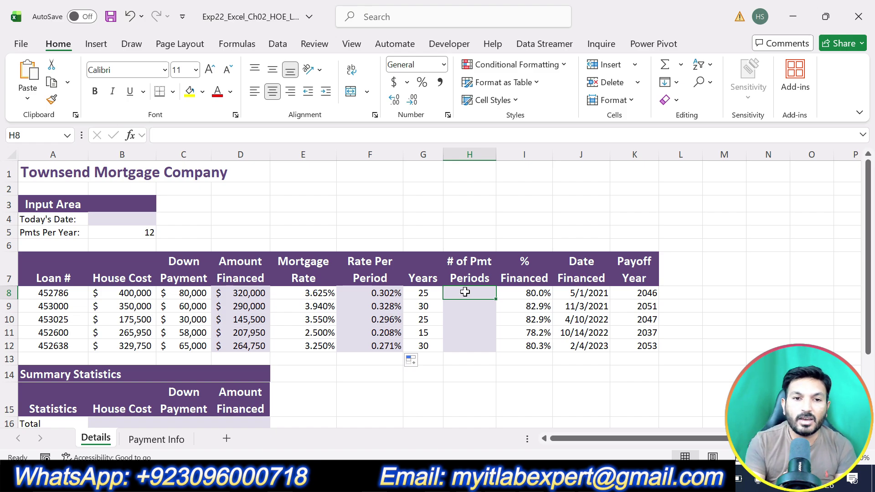
click(144, 232)
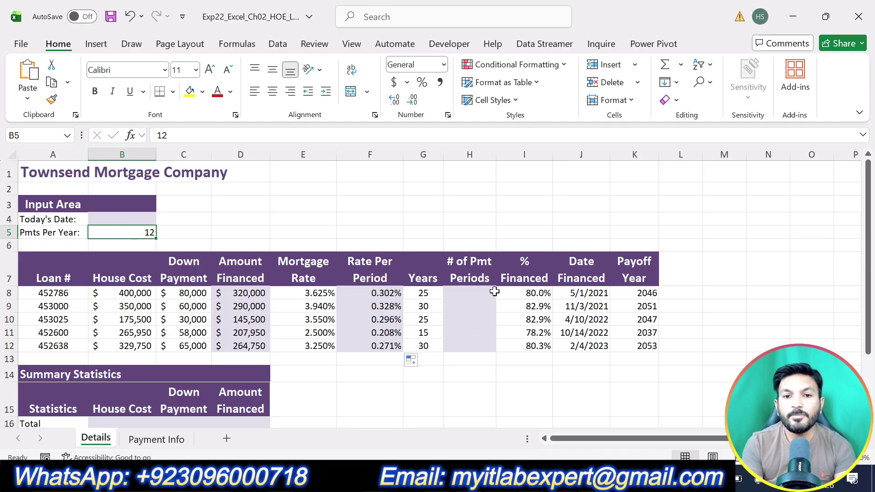
click(474, 291)
text(=)
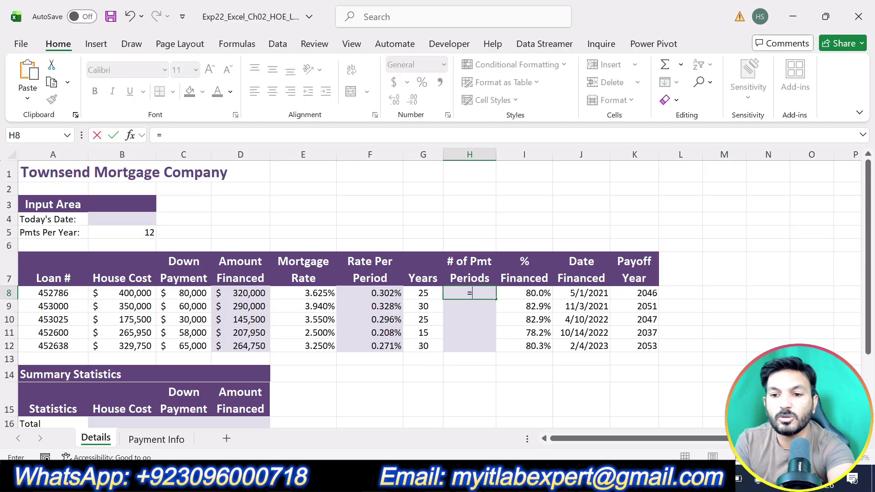
click(427, 293)
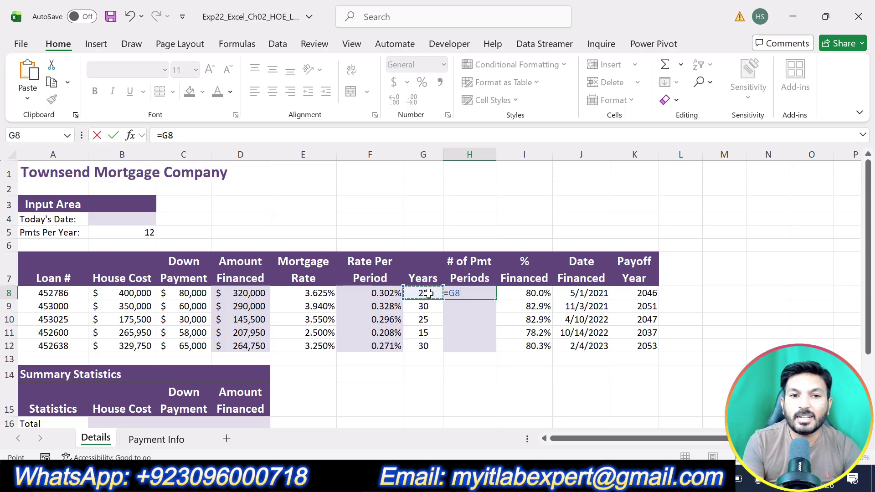
text(*)
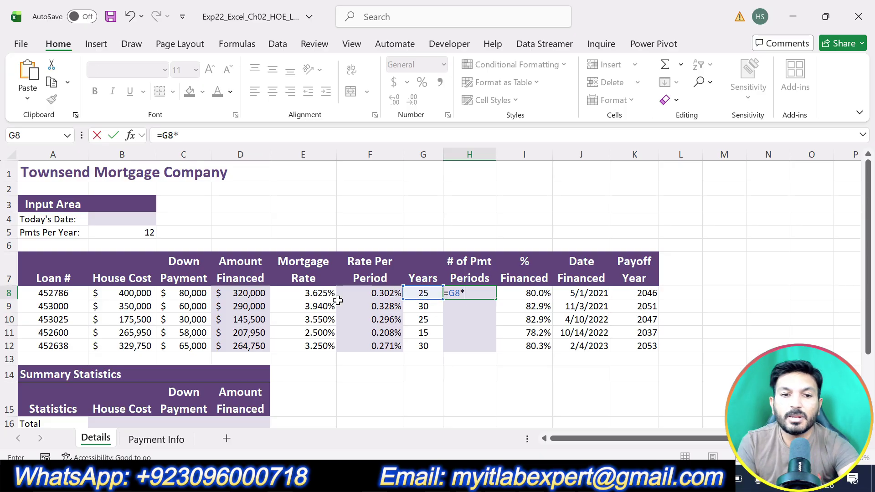
click(150, 232)
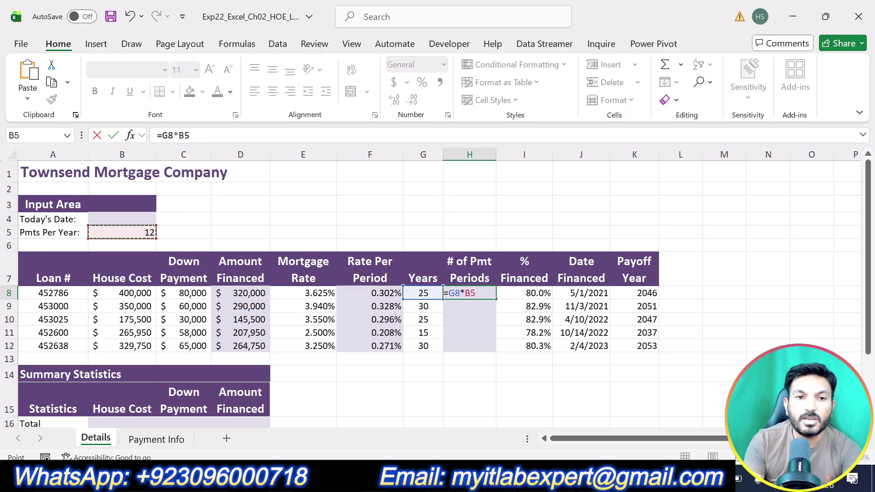
click(176, 135)
key(F4)
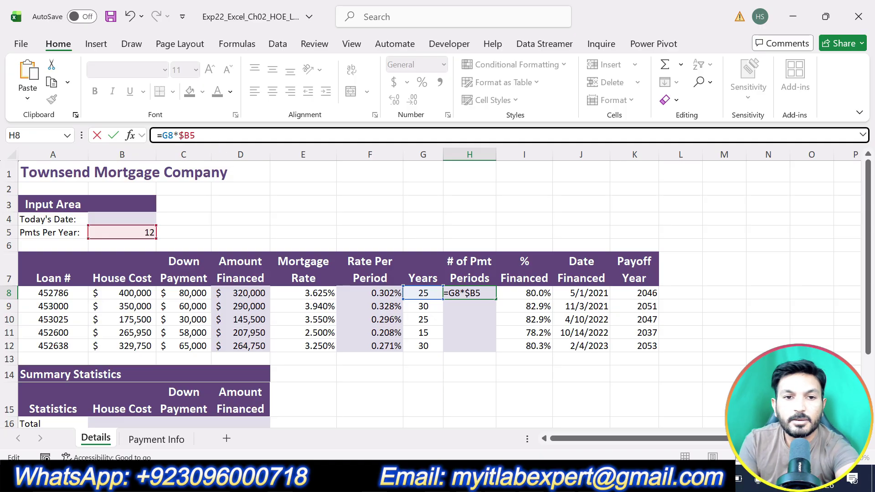
key(Return)
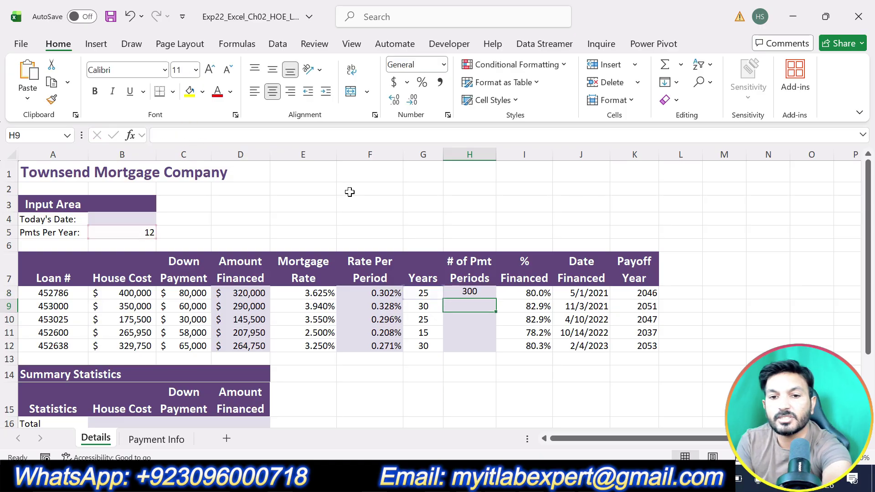
Copy the payment periods formula from H8 down through H12 and review the formula in H8.
click(483, 292)
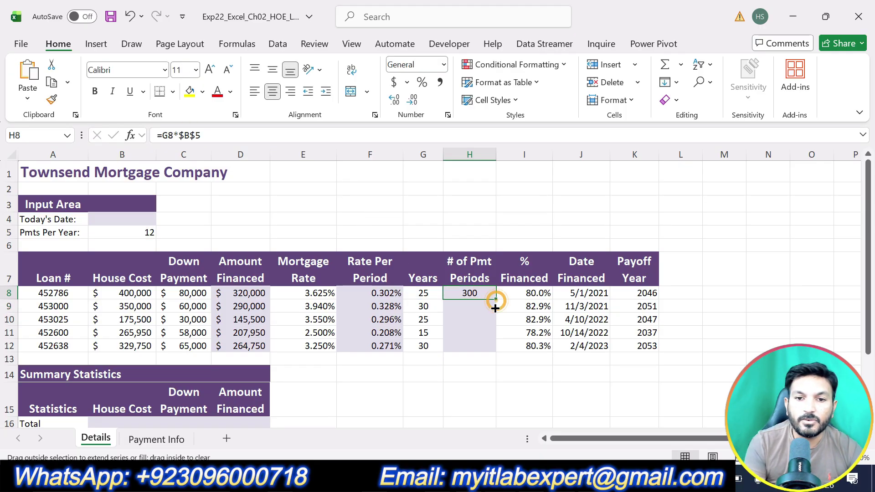
drag(496, 301, 495, 350)
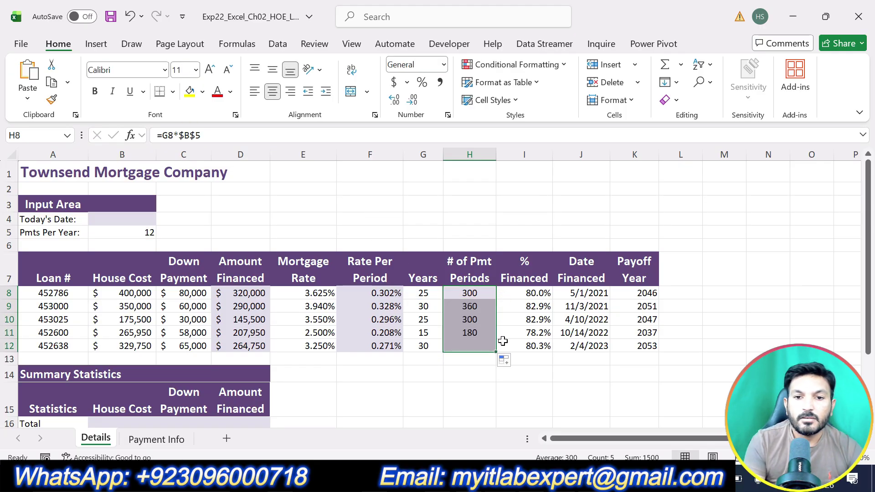
click(479, 387)
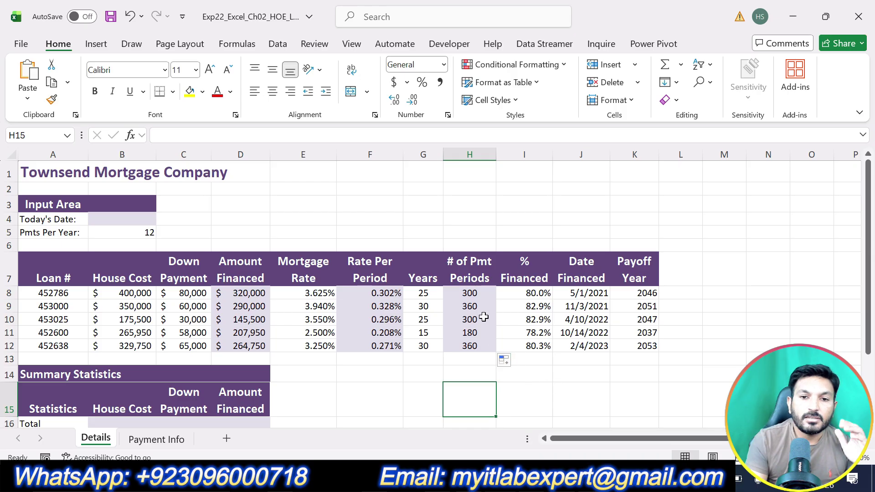
click(467, 292)
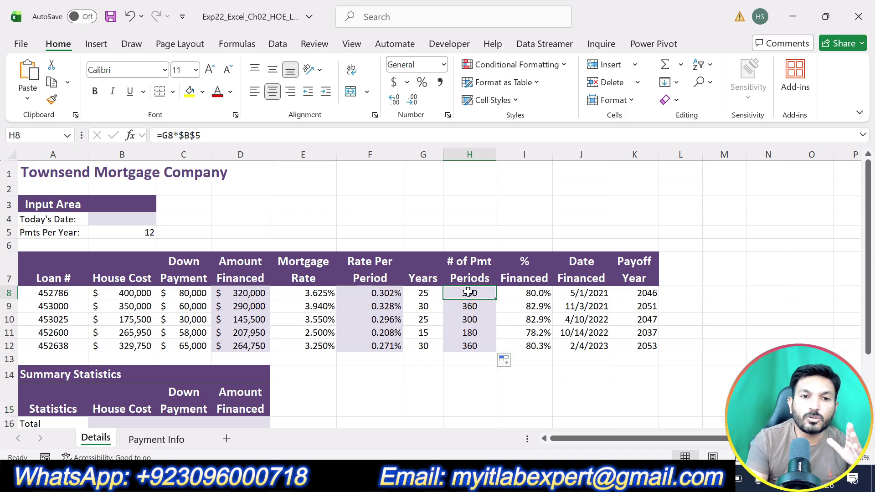
click(425, 291)
click(481, 291)
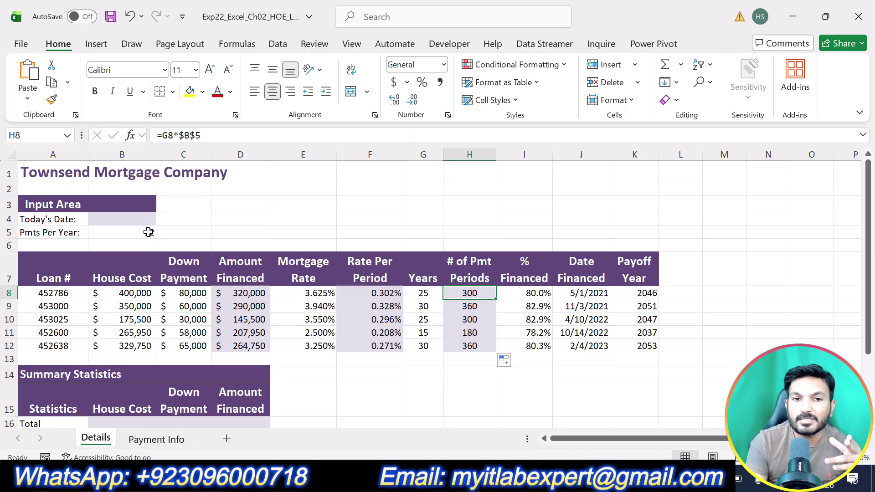
Switch to Word, undo the yellow highlight on step 4, and highlight the step 5 instruction text in yellow.
key(alt+Tab)
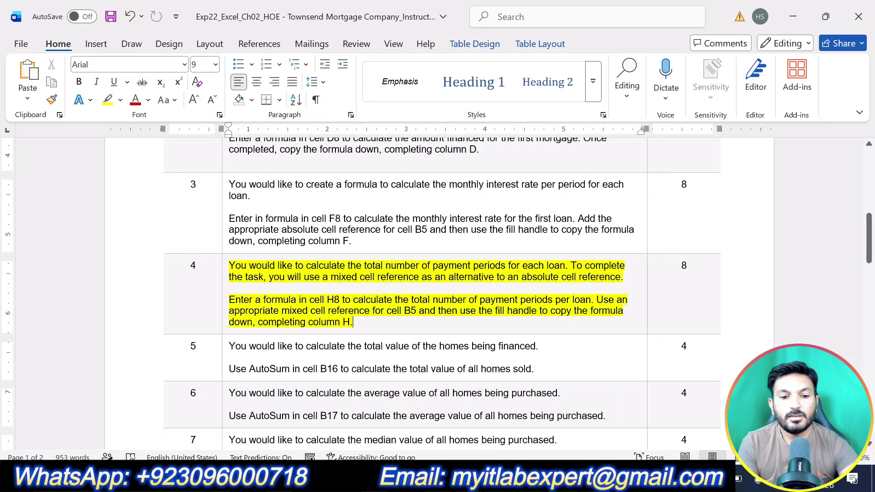
key(ctrl+z)
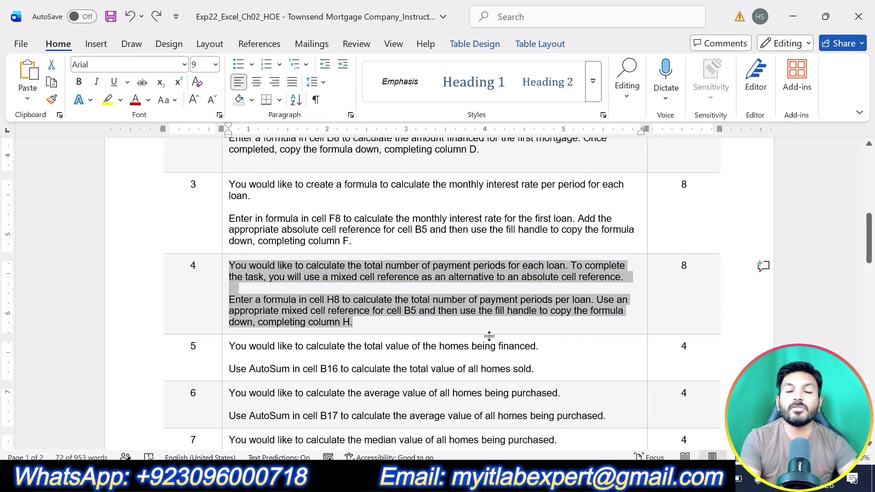
scroll(489, 336, down, 3)
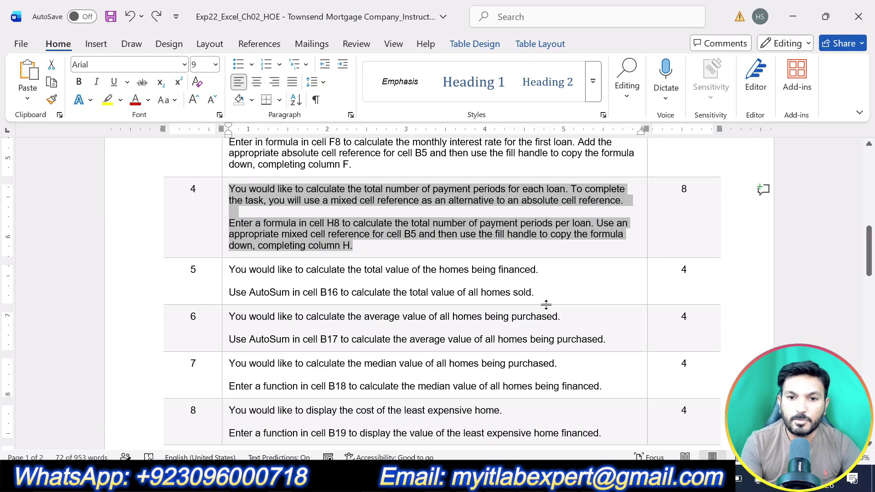
drag(535, 292, 229, 269)
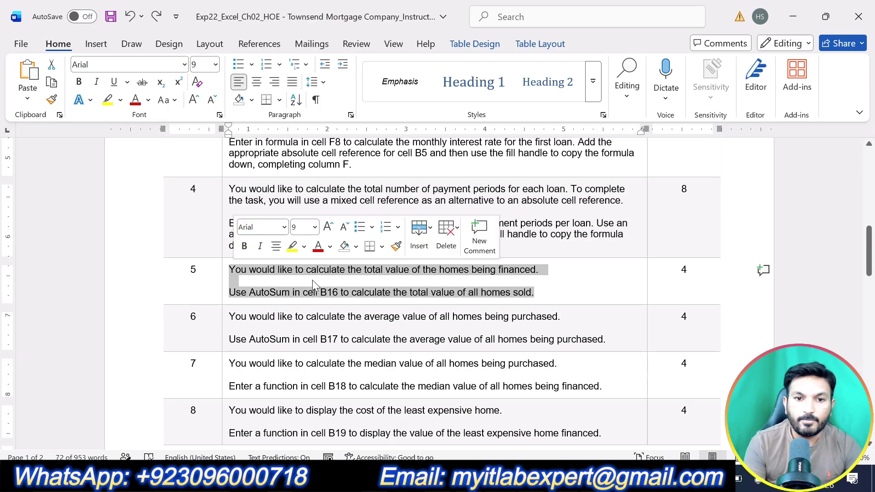
click(293, 247)
click(319, 283)
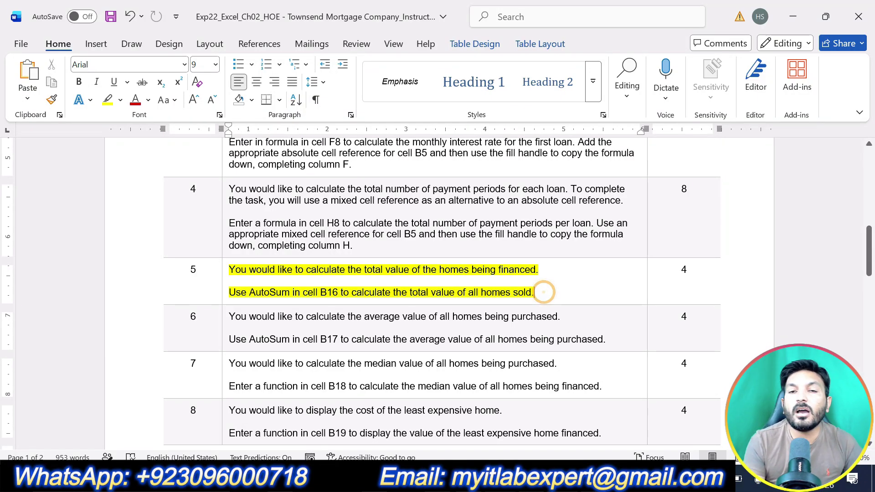
Switch to Excel and enter =SUM(B8:B12) in cell B16 to total the house costs, and review the formula.
key(alt+Tab)
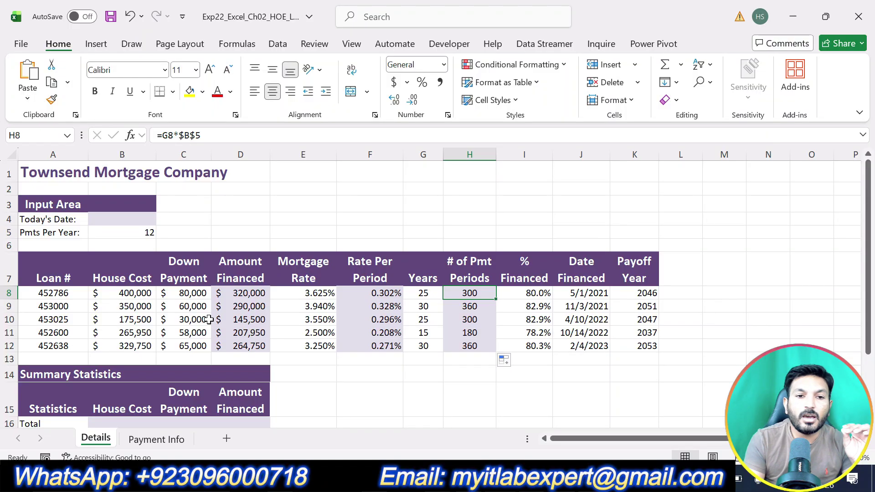
scroll(143, 276, down, 1)
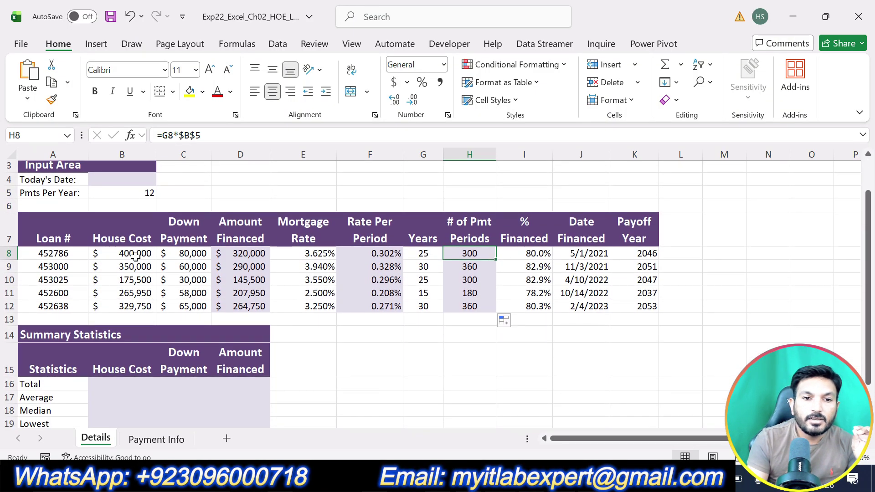
drag(139, 254, 146, 300)
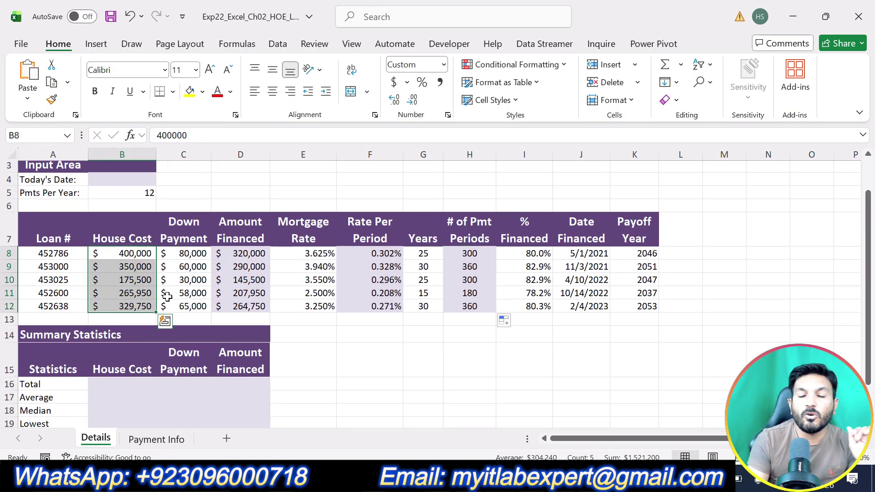
click(131, 384)
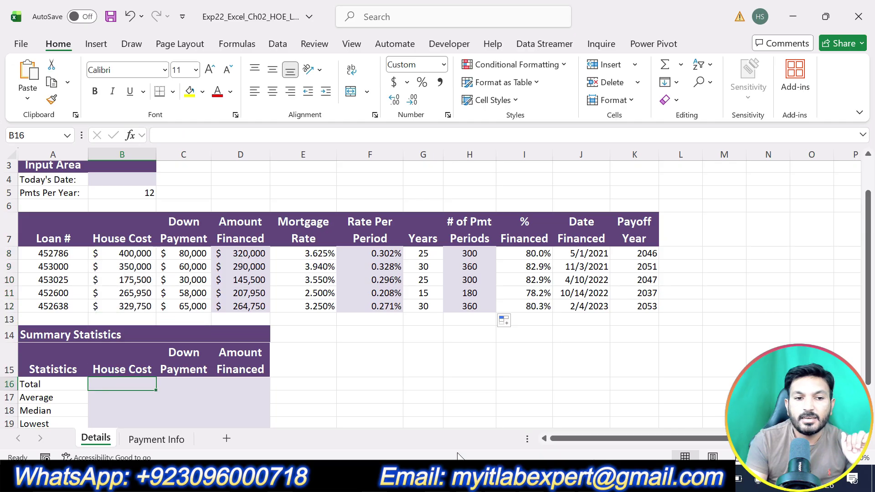
key(alt+Tab)
key(alt+Tab)
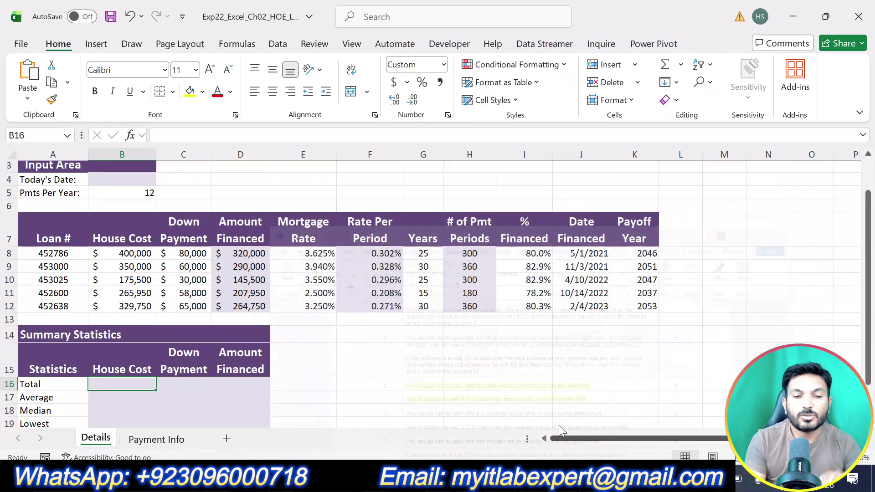
text(=)
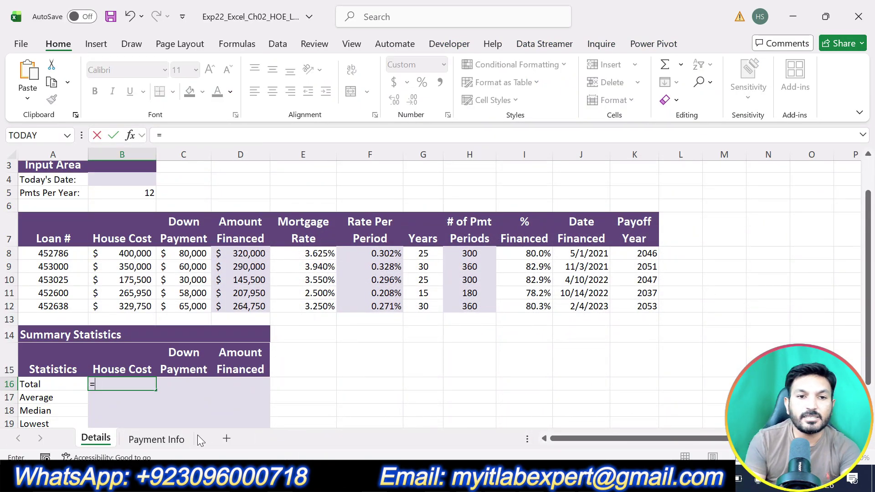
text(SUM)
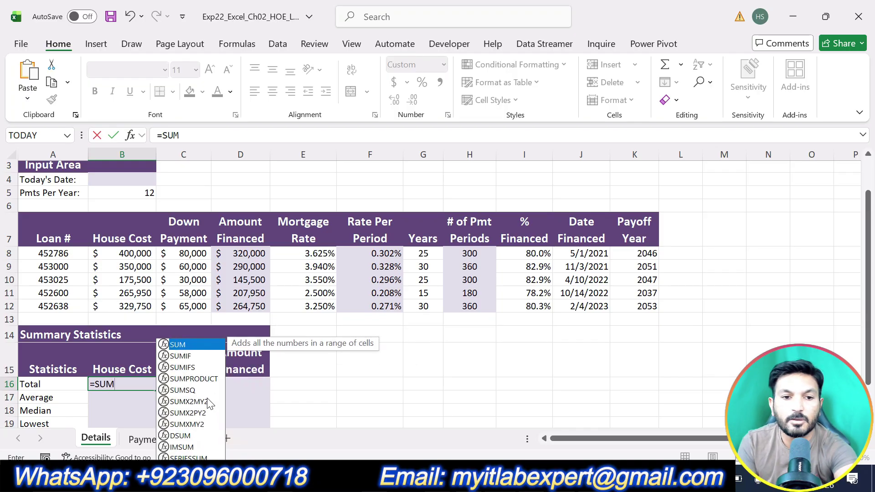
text(()
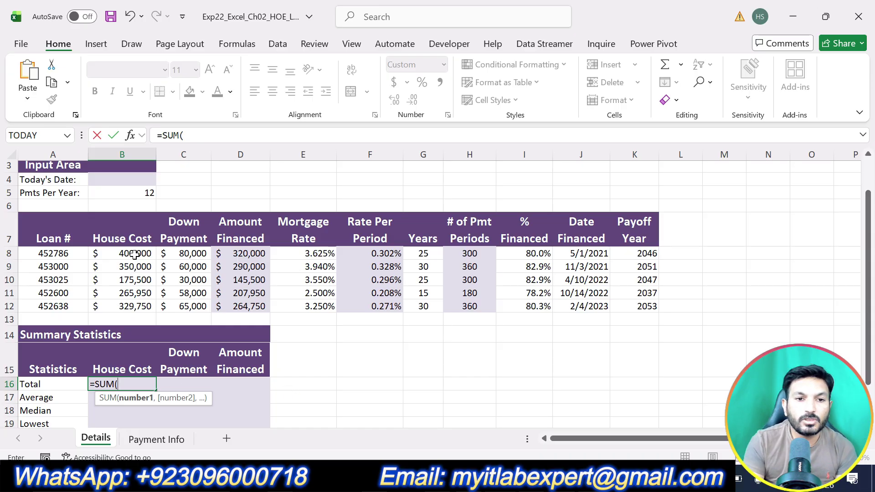
drag(137, 249, 138, 307)
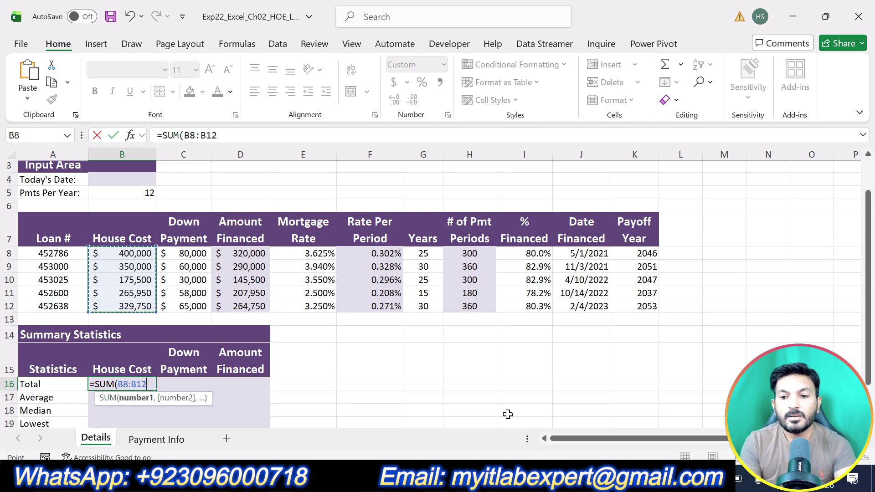
key(Return)
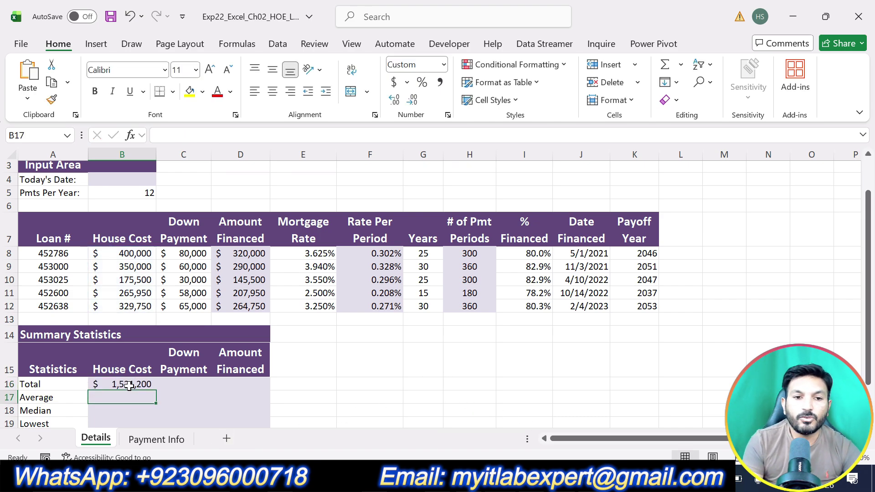
click(145, 386)
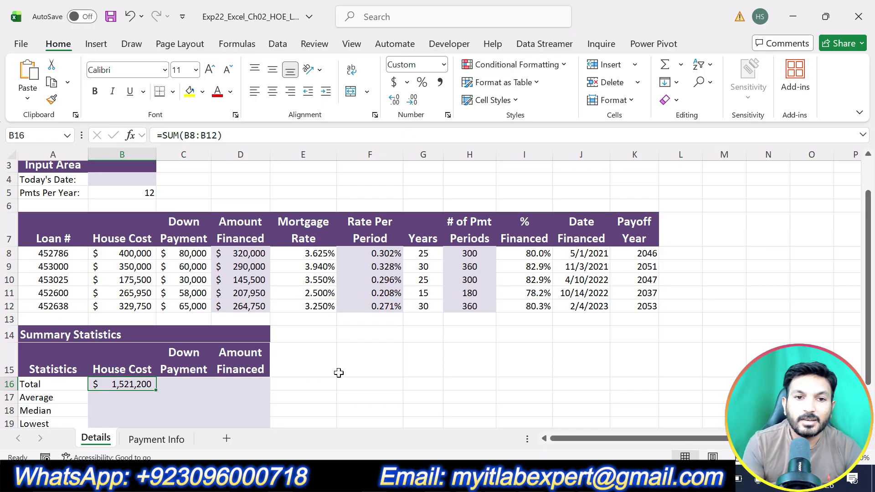
Switch to Word, undo the yellow highlight on step 5, and highlight the step 6 instruction text in yellow.
key(alt+Tab)
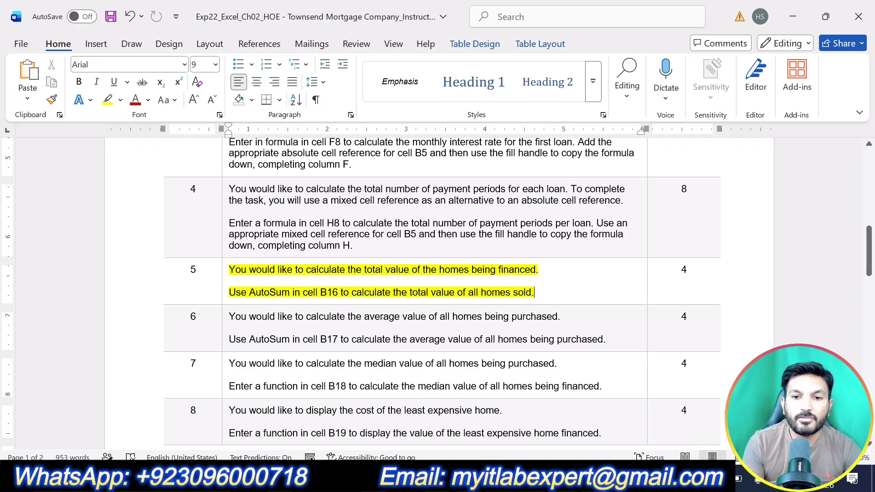
click(548, 299)
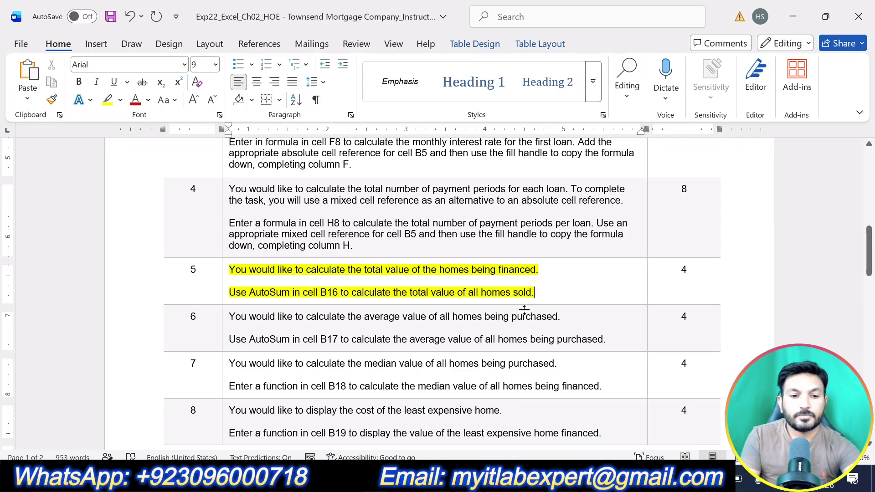
key(ctrl+z)
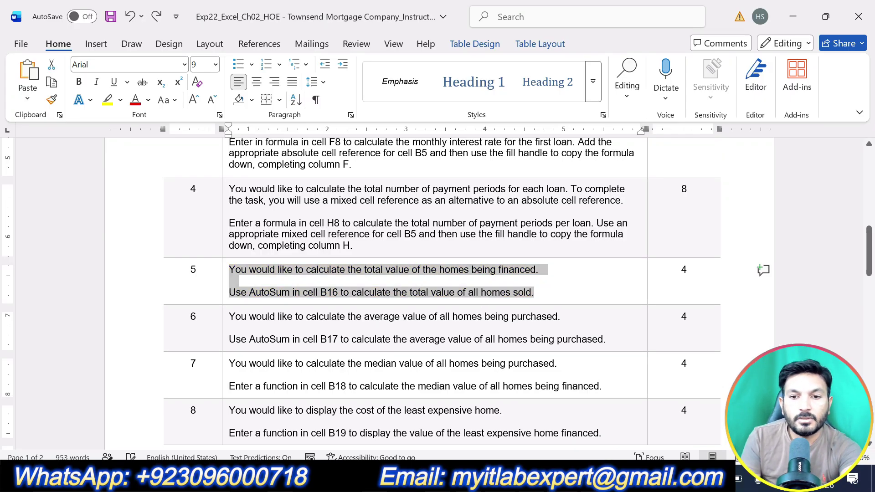
drag(605, 340, 288, 318)
click(291, 291)
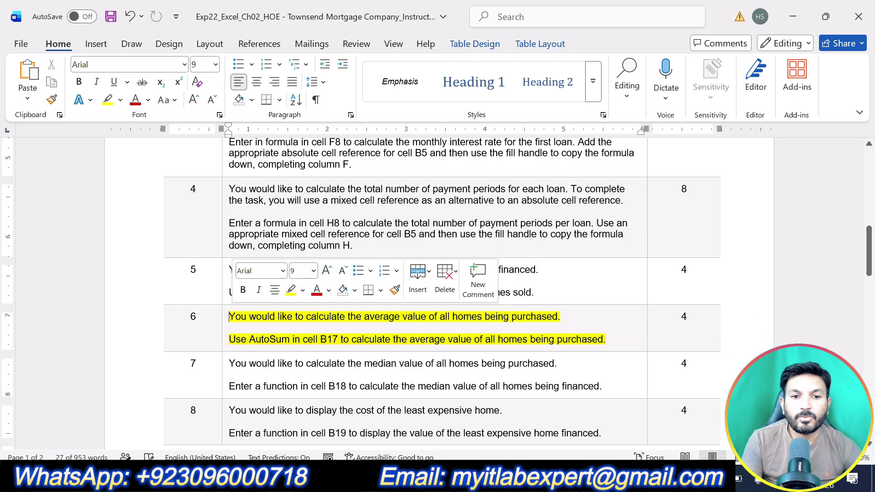
click(311, 316)
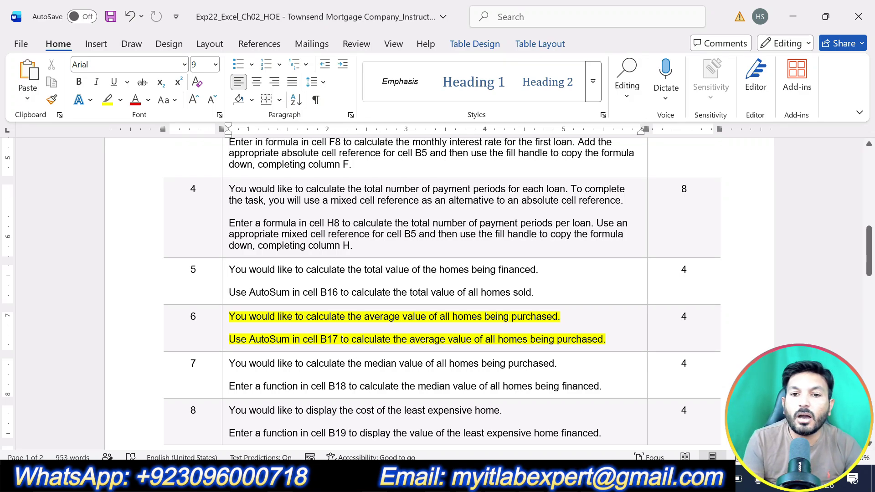
Switch to Excel and enter =AVERAGE(B8:B12) in cell B17 to average the house costs, and review the formula.
key(alt+Tab)
scroll(174, 361, down, 1)
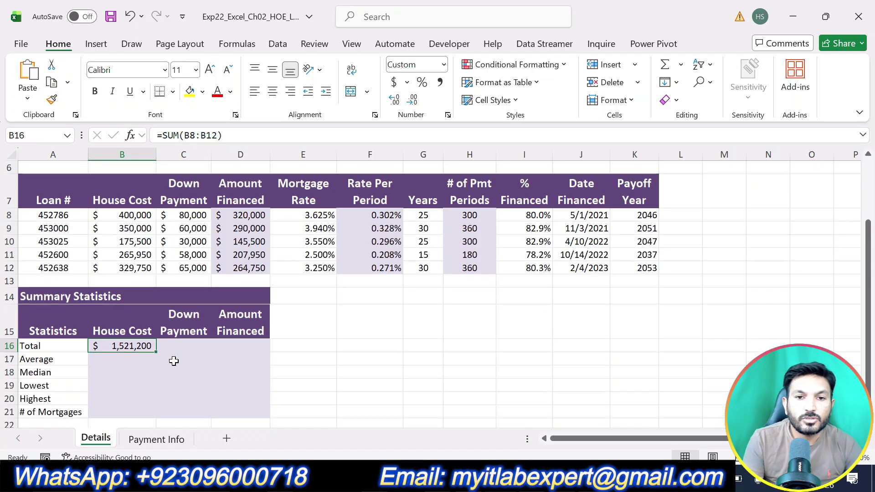
click(129, 358)
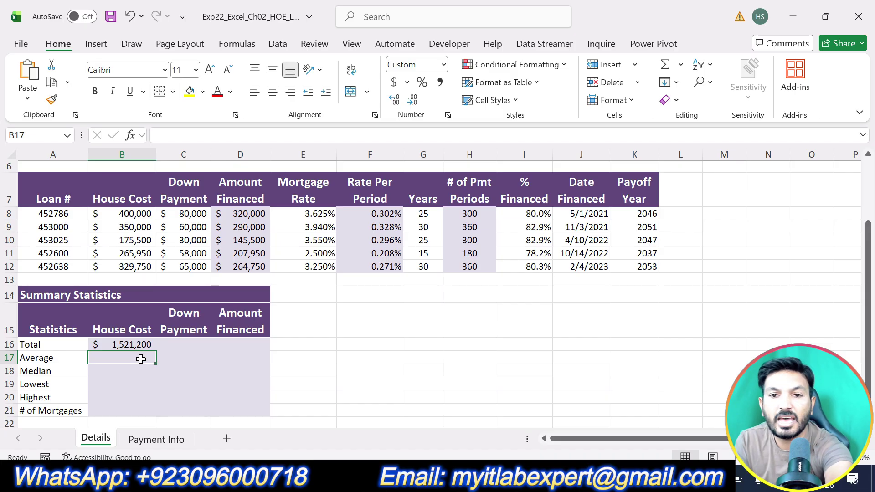
text(=AV)
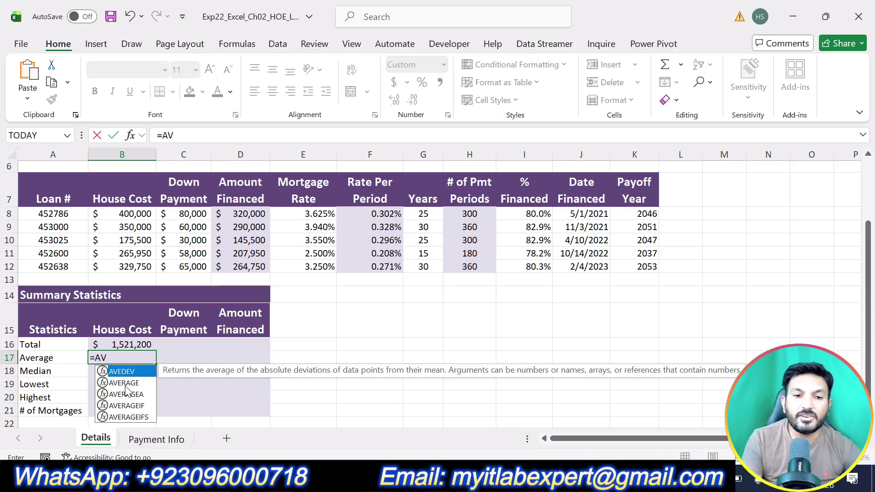
double_click(134, 384)
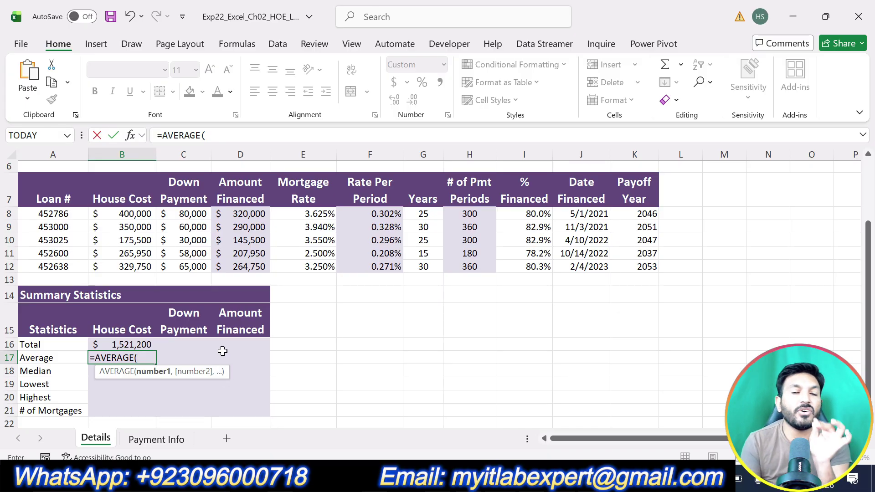
click(134, 213)
drag(135, 213, 134, 267)
key(Return)
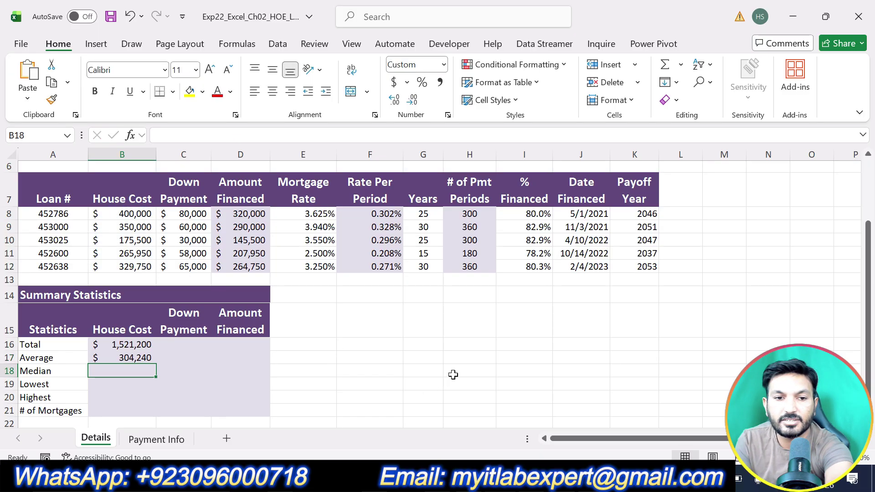
click(121, 358)
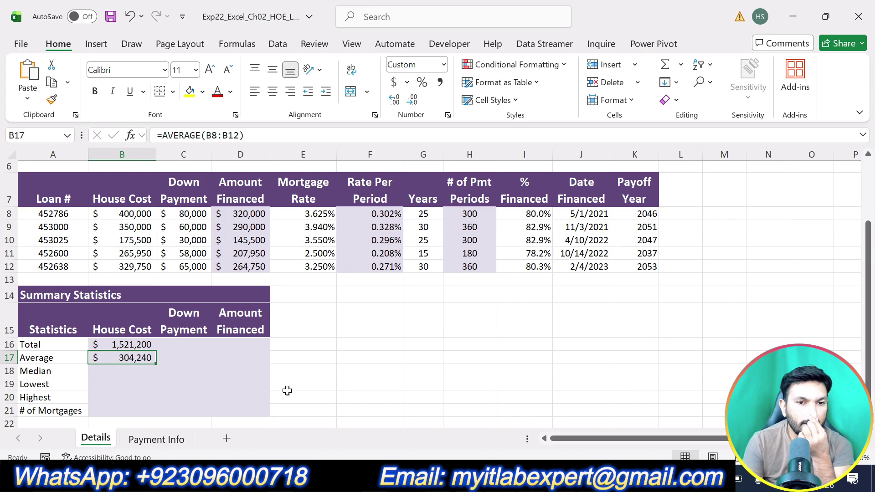
Switch to Word, undo the yellow highlight on step 6, and highlight the step 7 instruction text in yellow.
key(alt+Tab)
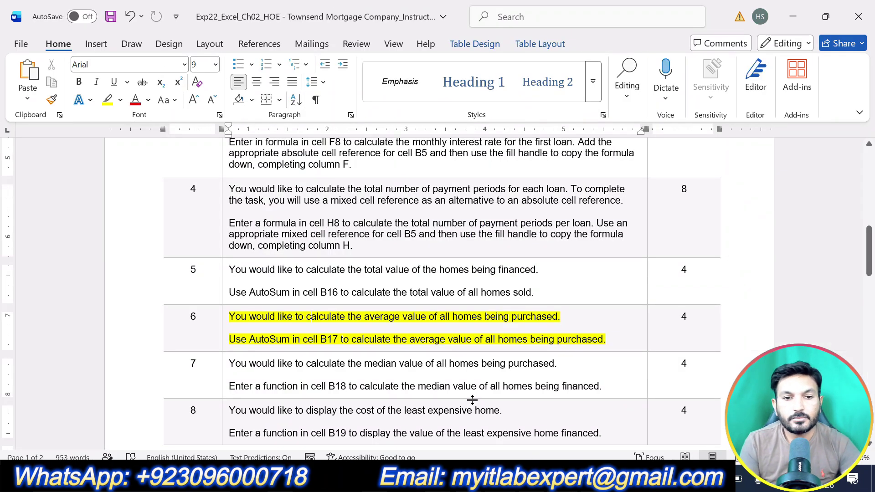
key(ctrl+z)
scroll(456, 292, down, 3)
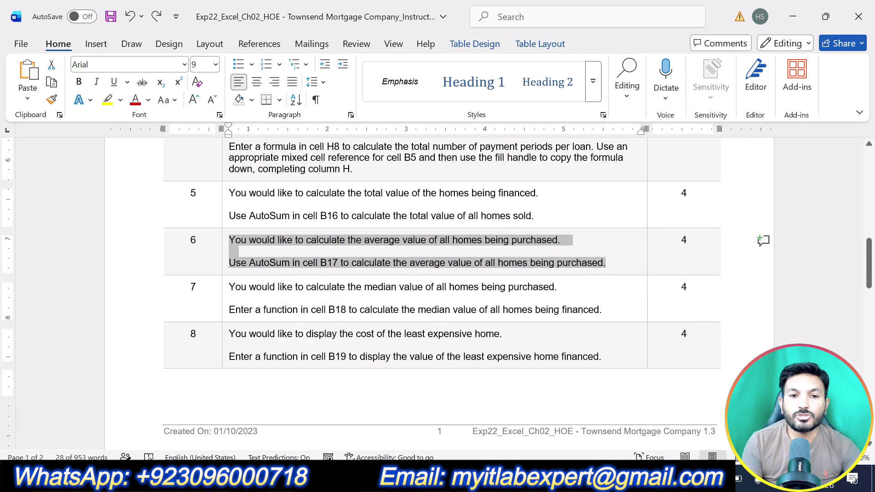
drag(445, 310, 229, 288)
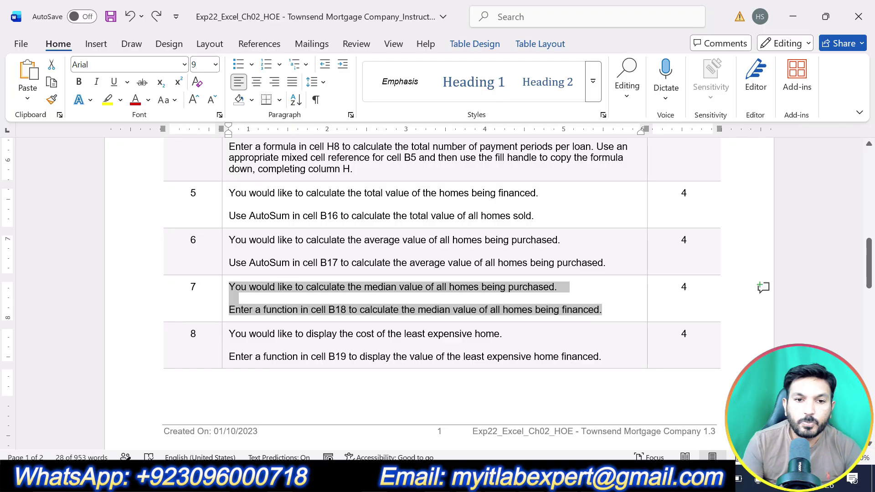
click(294, 265)
click(308, 310)
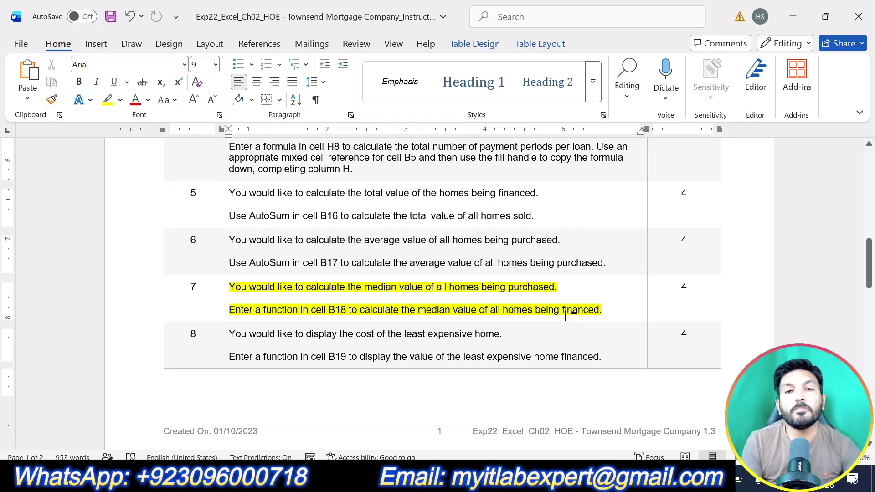
Switch to Excel and enter =MEDIAN(B8:B12) in cell B18 to find the median house cost, and review the formula.
key(alt+Tab)
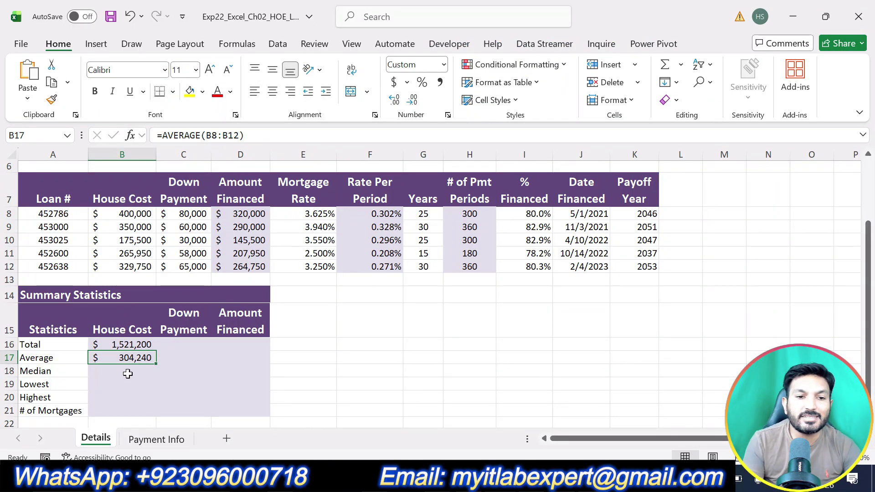
click(127, 374)
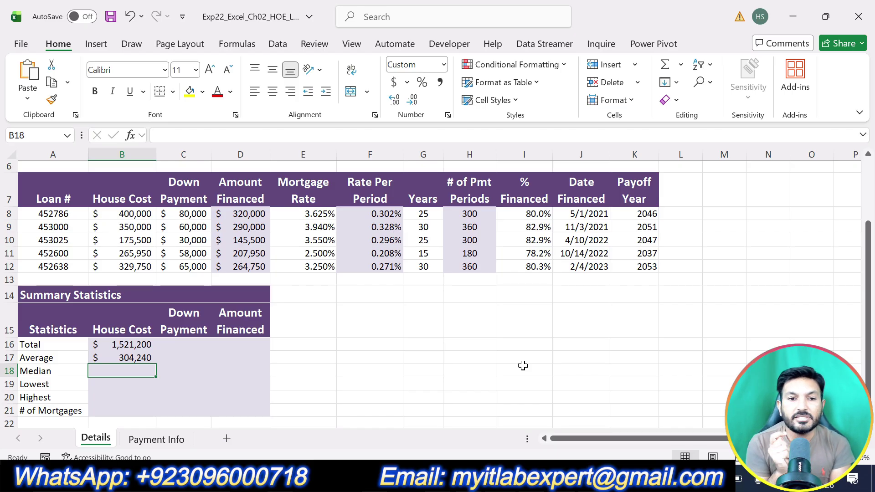
text(=)
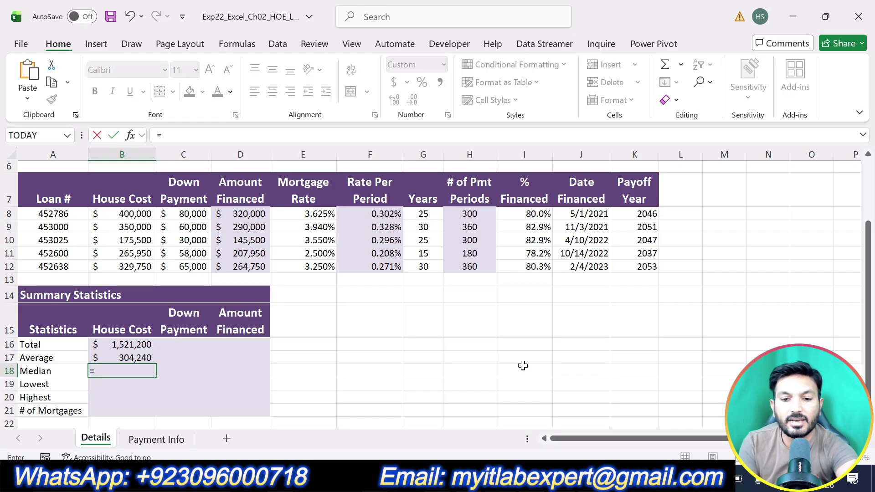
text(MED)
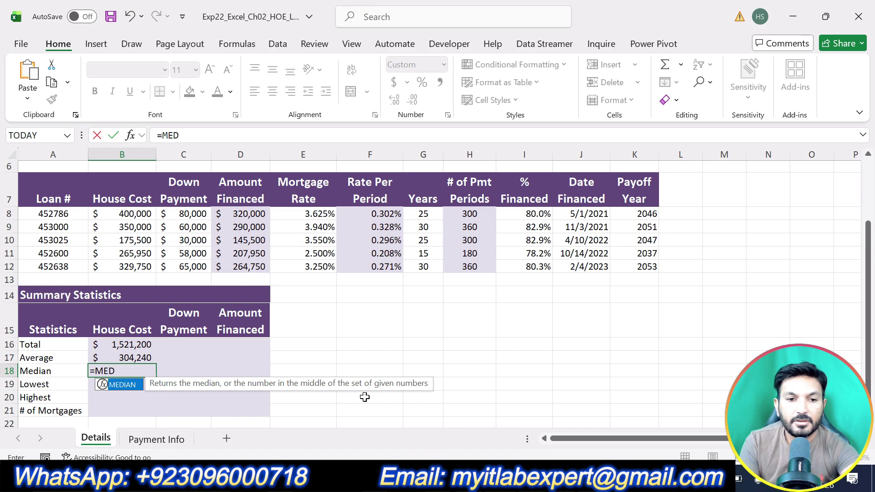
double_click(133, 384)
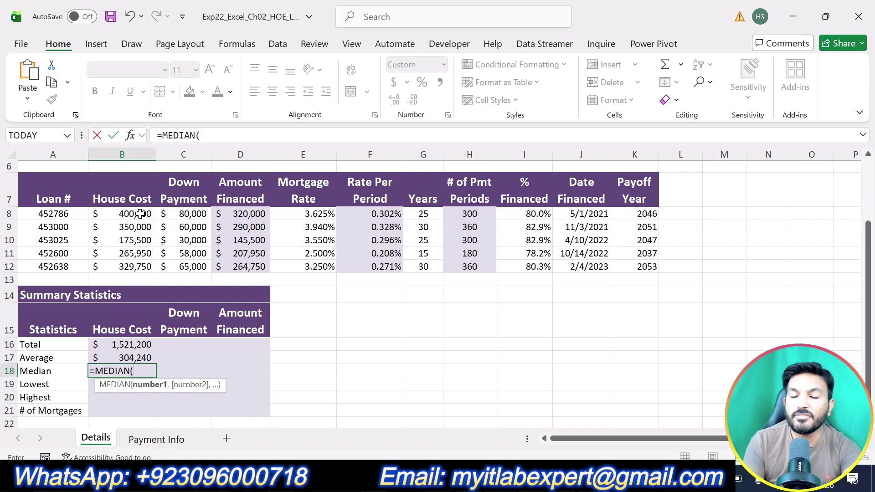
drag(140, 214, 136, 264)
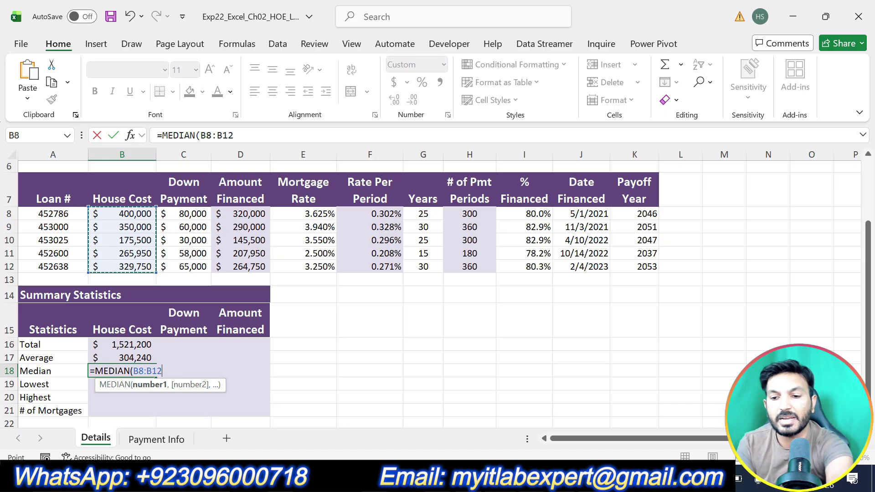
key(Return)
click(143, 373)
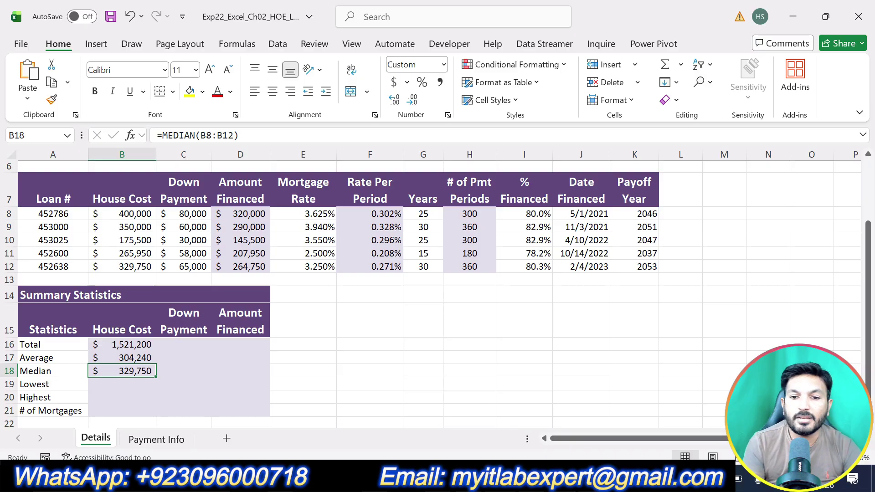
Switch to Word, undo the yellow highlight on step 7, and highlight the step 8 instruction text in yellow.
click(542, 478)
click(546, 477)
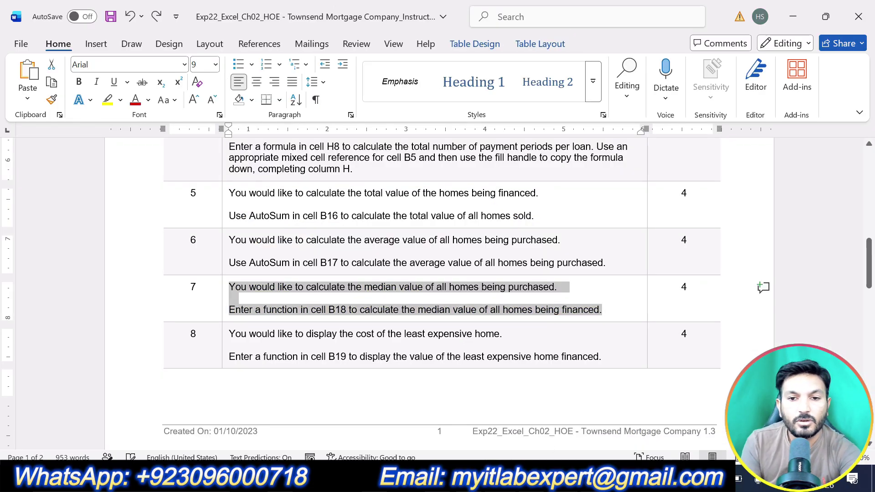
drag(601, 357, 228, 334)
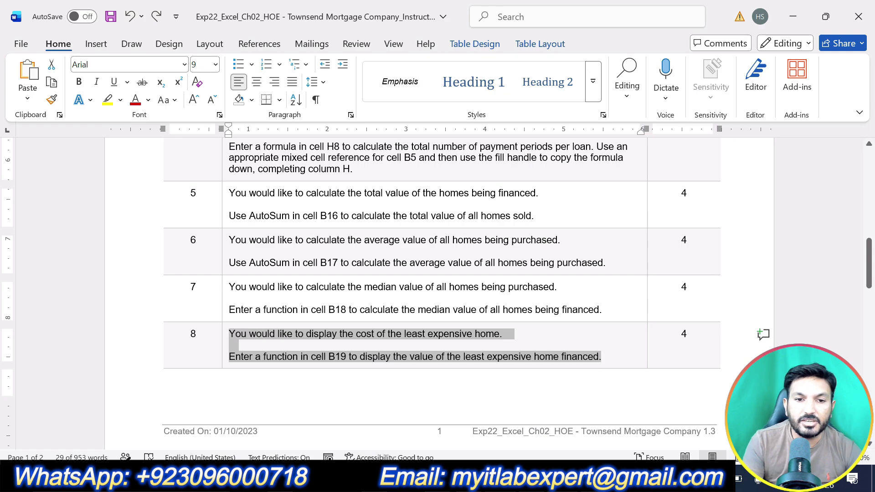
click(288, 312)
click(394, 357)
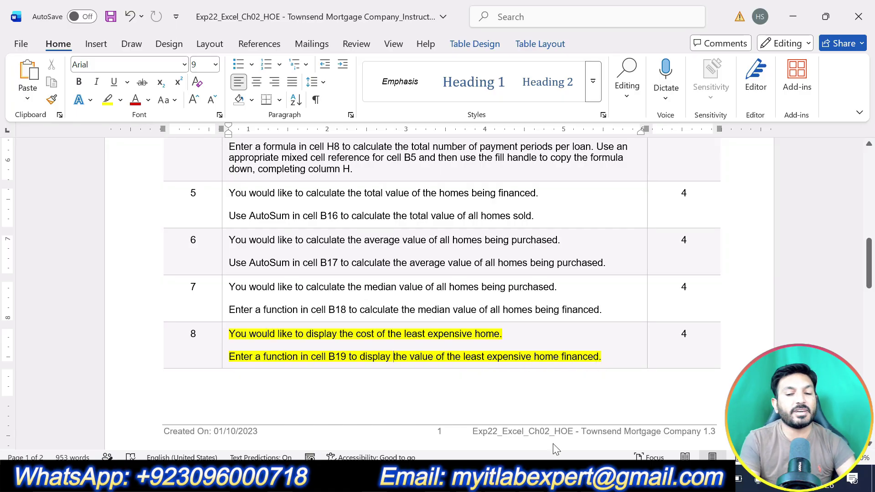
Switch to Excel and enter =MIN(B8:B12) in cell B19 to show the lowest house cost, and review the formula.
click(550, 477)
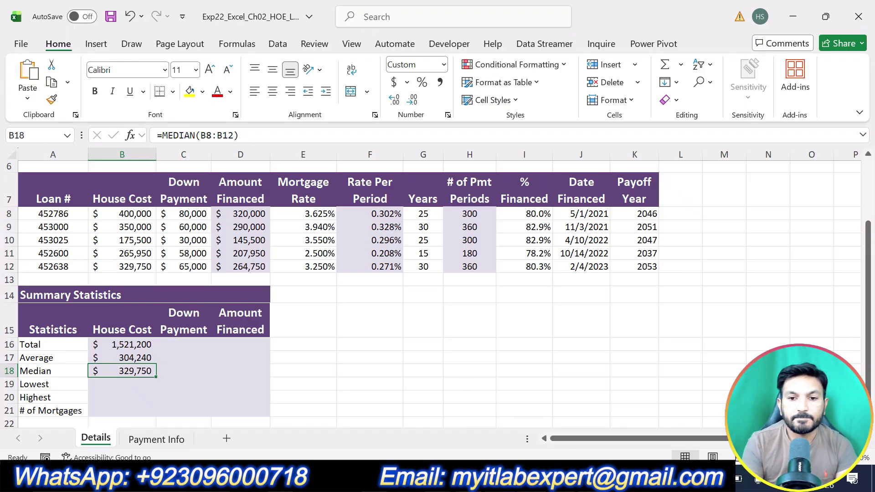
click(551, 478)
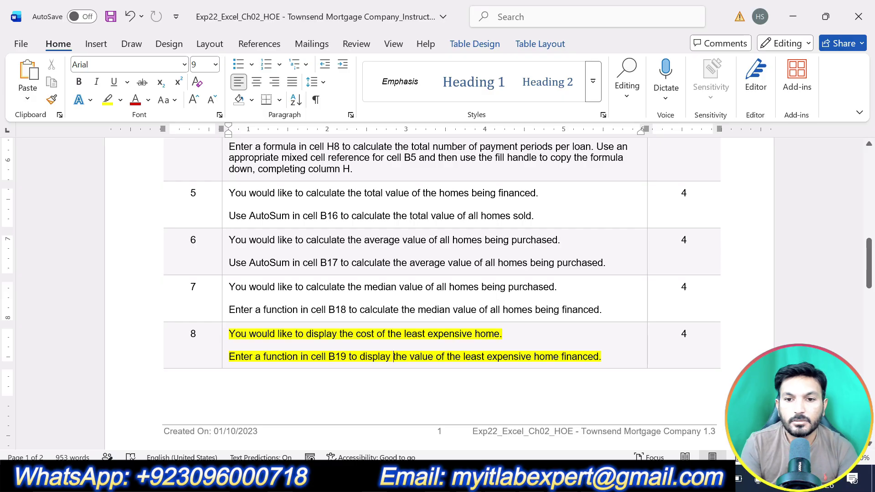
click(603, 358)
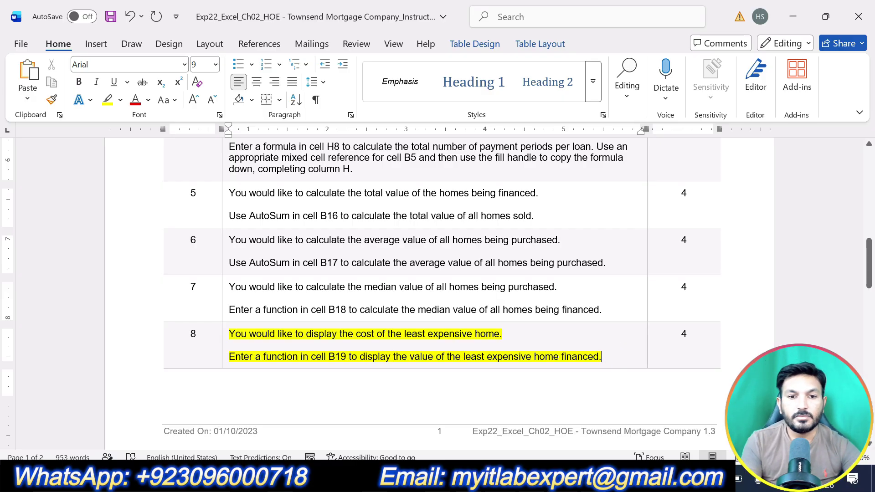
click(519, 478)
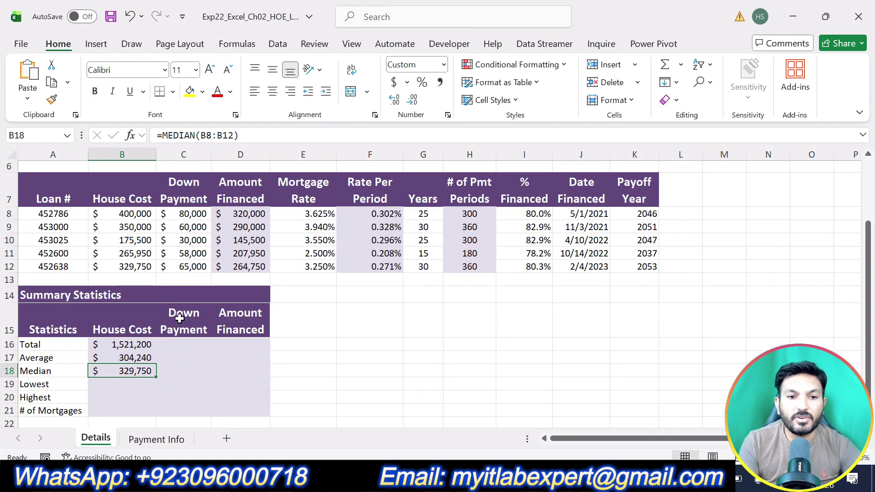
click(129, 386)
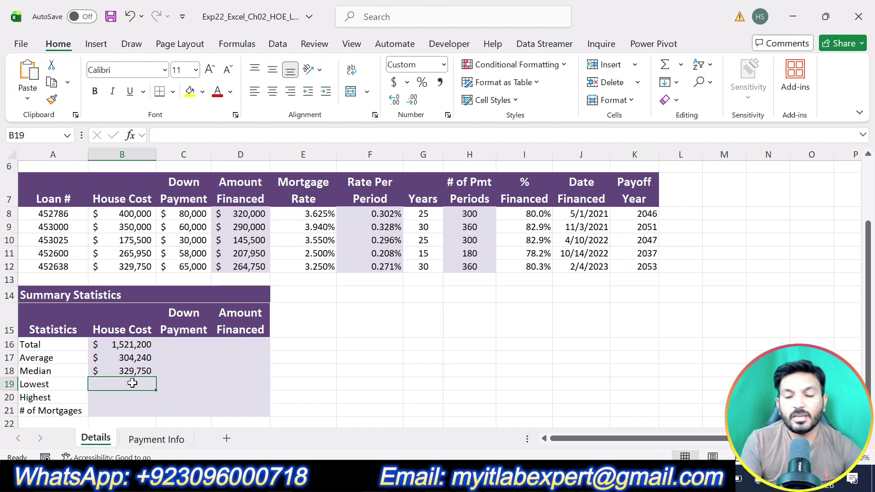
text(=MIN)
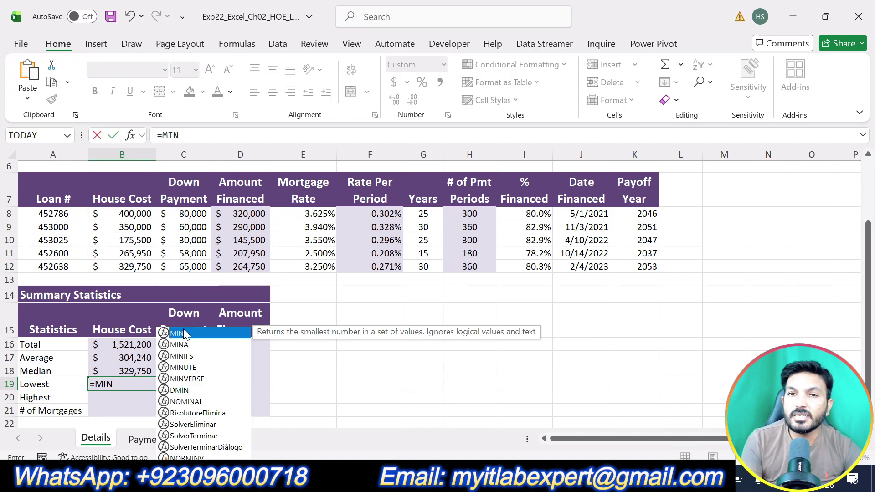
double_click(184, 334)
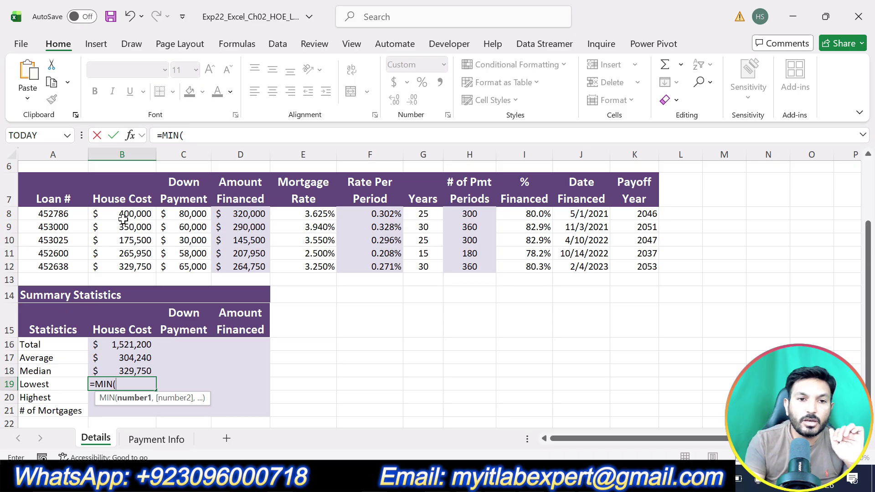
drag(128, 213, 131, 267)
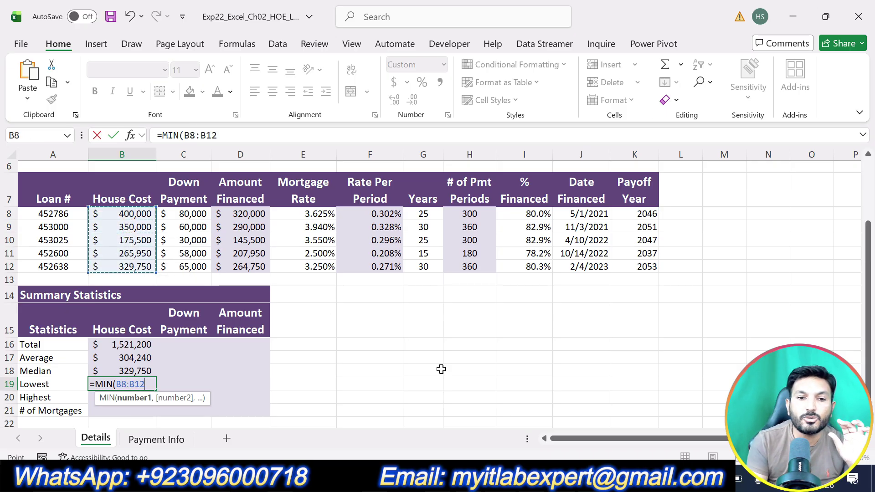
key(Return)
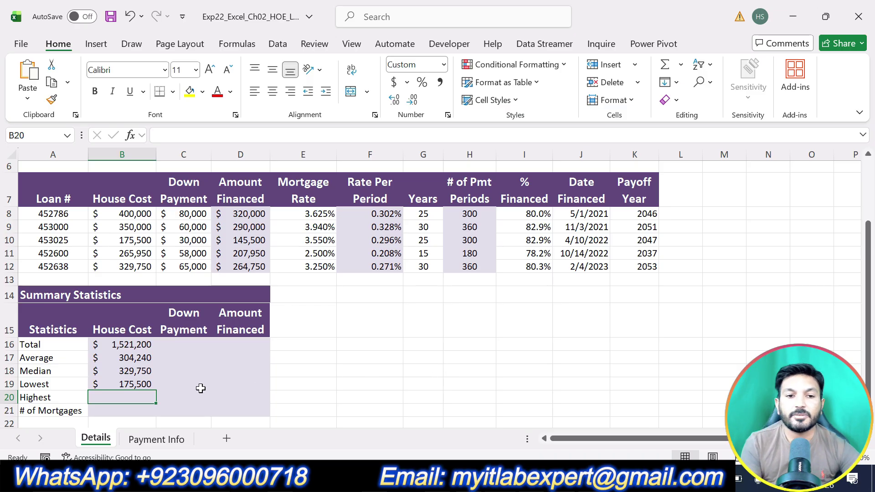
click(137, 384)
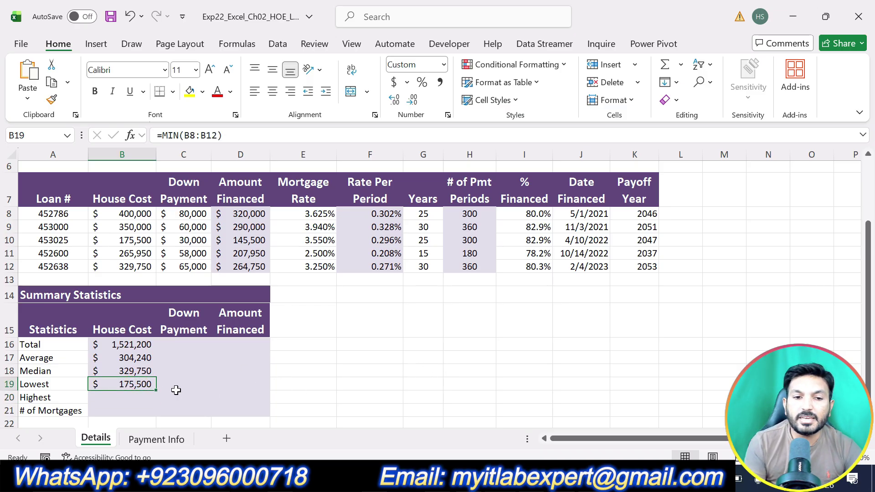
Switch to Word, undo the yellow highlight on step 8, and highlight the step 9 instruction text in yellow.
key(alt+Tab)
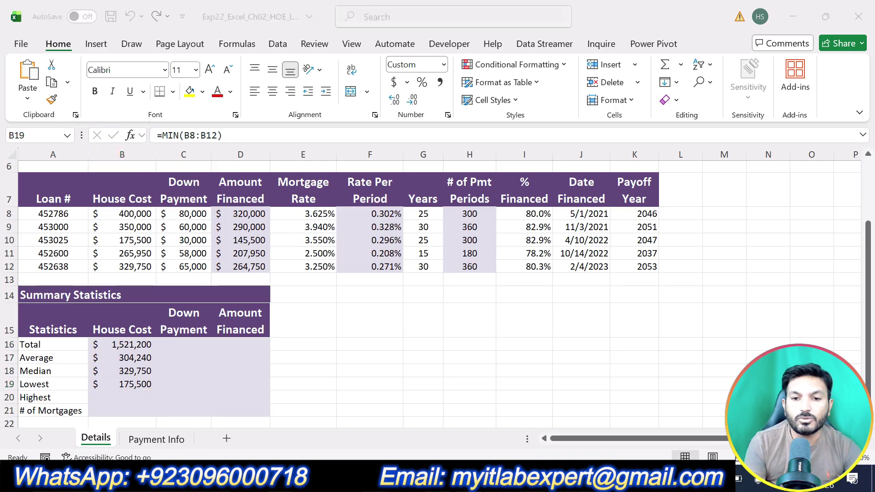
scroll(584, 348, down, 2)
key(ctrl+z)
key(ctrl+z)
key(ctrl+z)
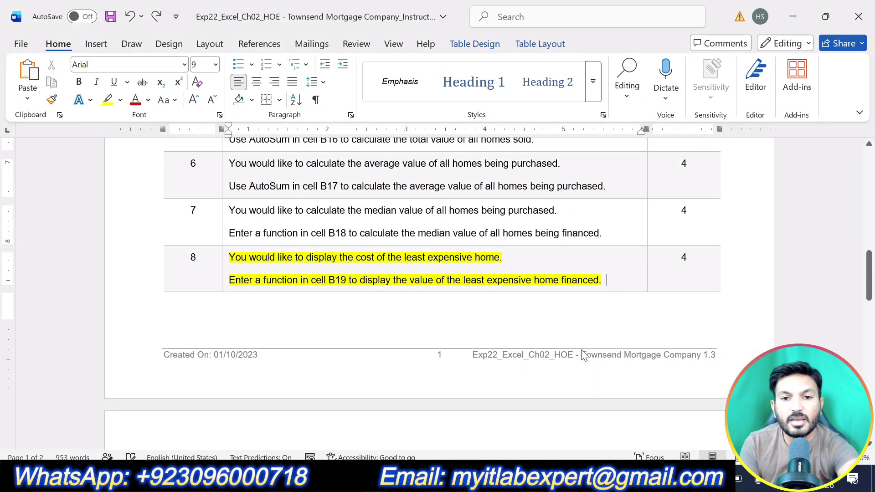
scroll(583, 349, down, 4)
scroll(584, 349, down, 3)
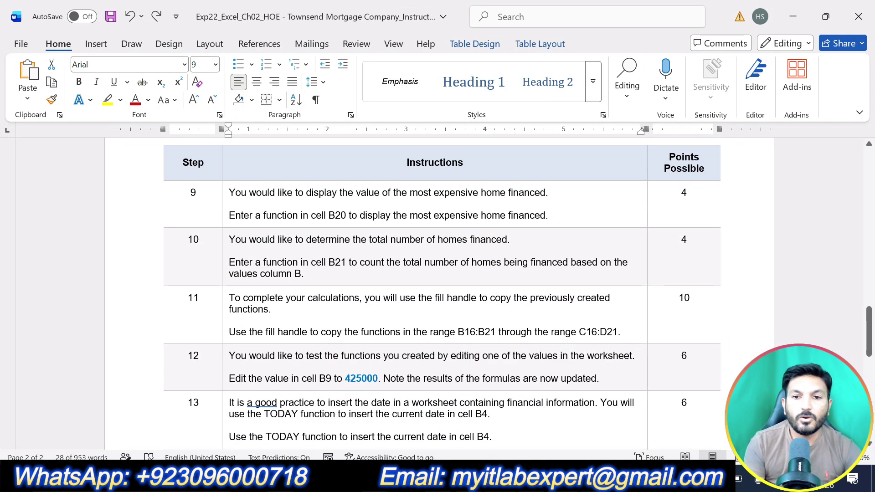
drag(552, 216, 230, 193)
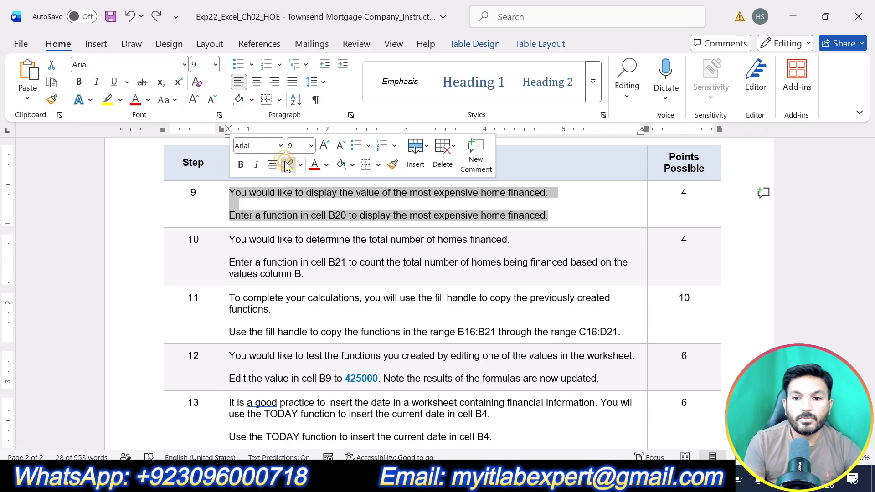
click(288, 164)
click(554, 217)
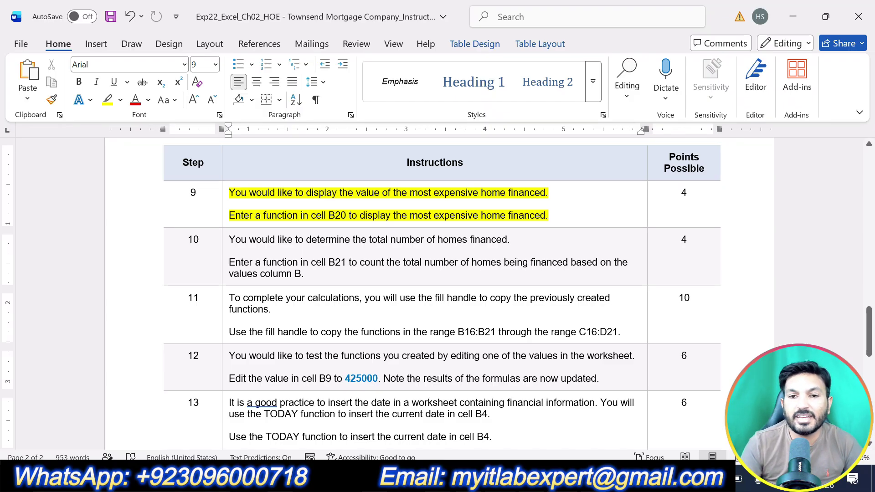
Switch to Excel and enter a MAX function over B8:B12 in cell B20 to show the highest house cost.
key(alt+Tab)
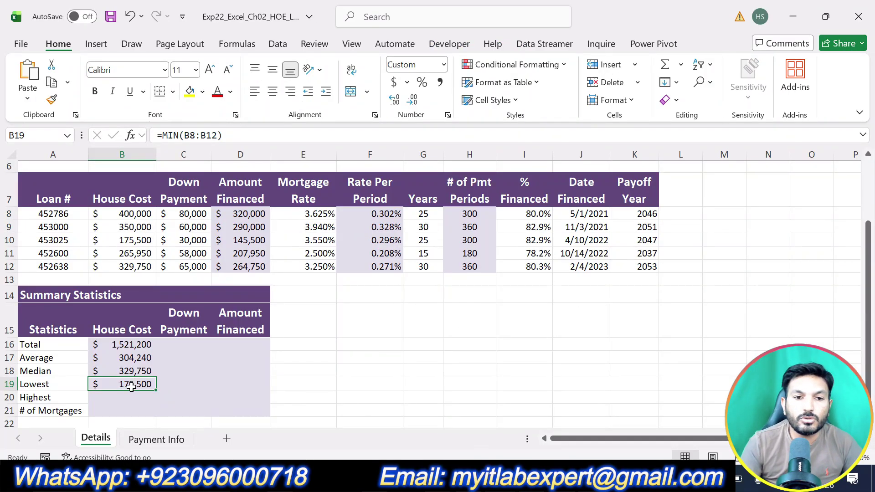
click(136, 400)
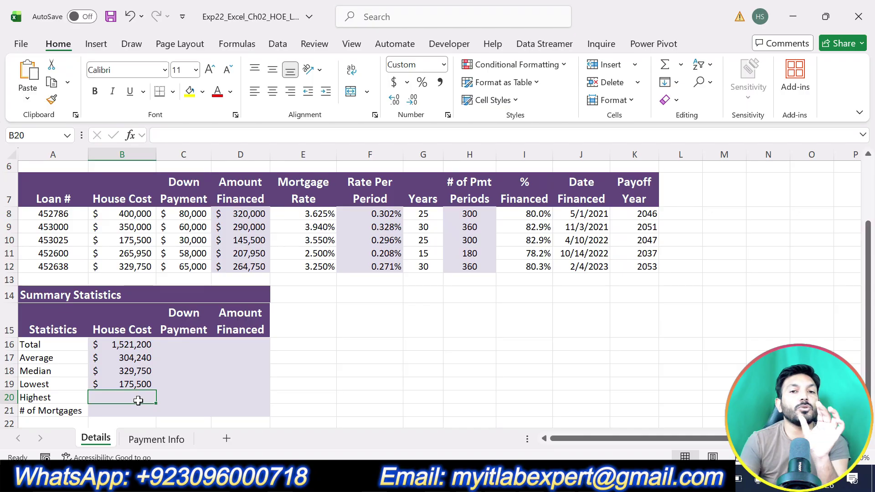
text(=)
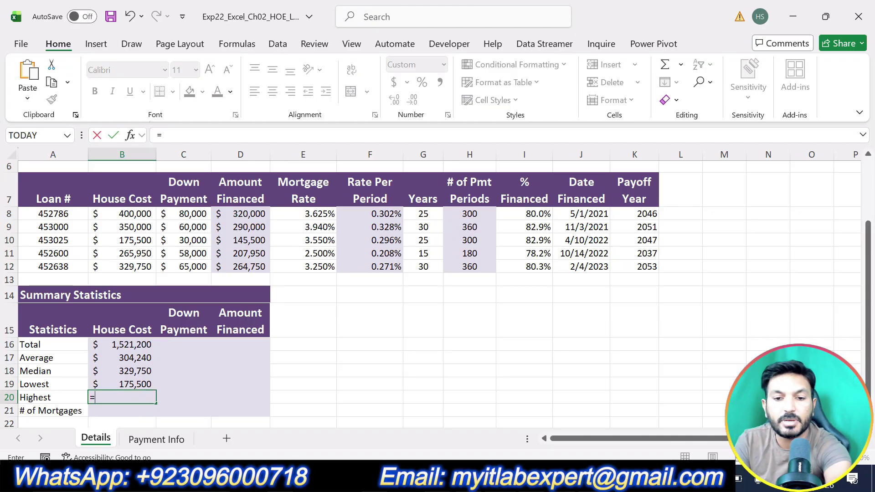
text(MAX)
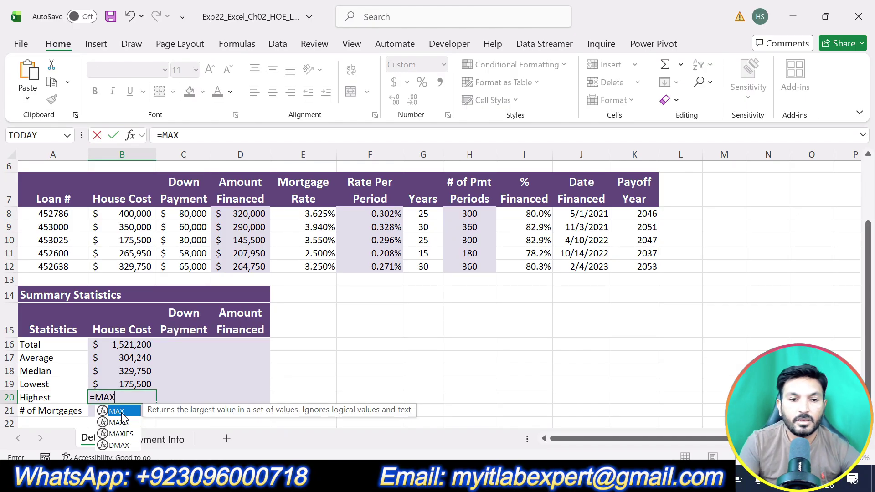
double_click(123, 412)
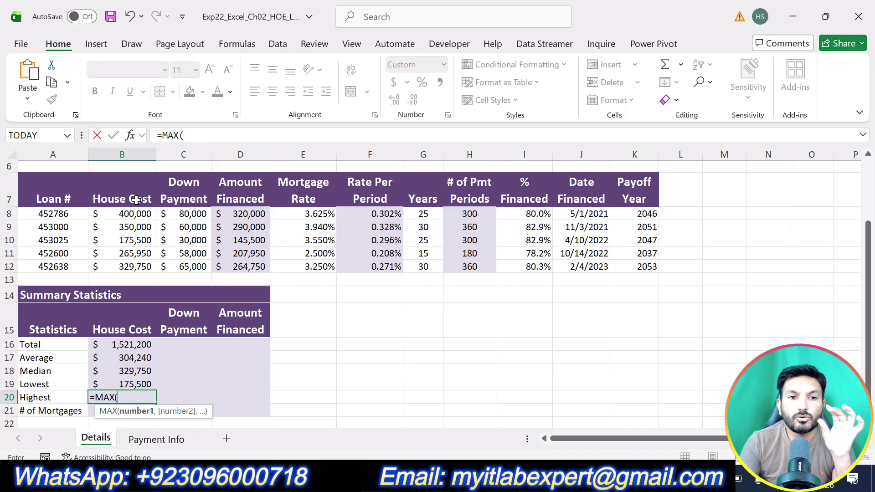
drag(135, 213, 136, 268)
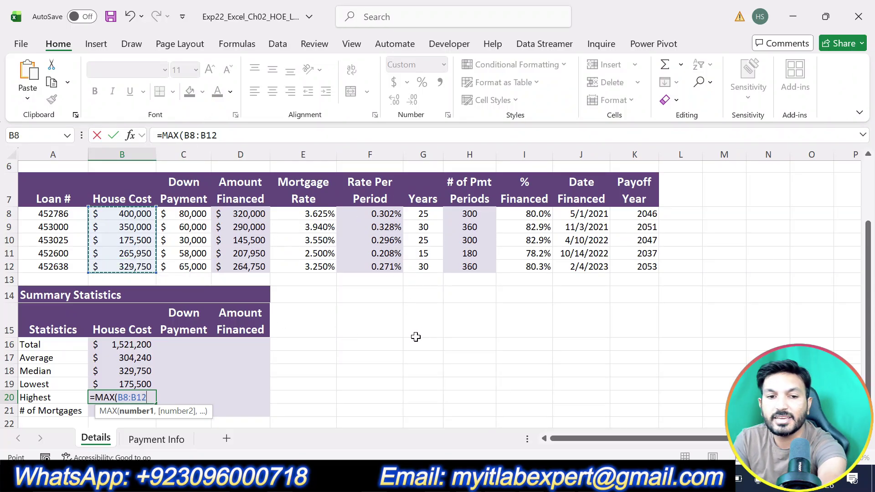
key(Return)
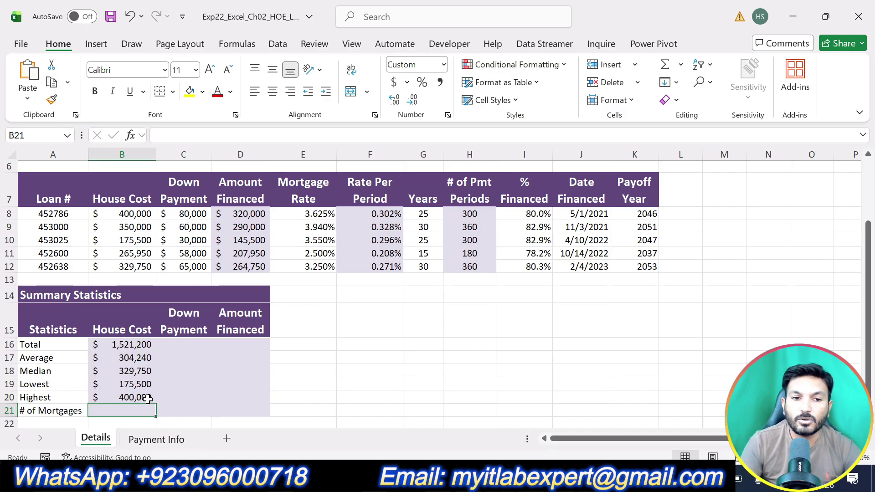
Switch to Word, undo the yellow highlight on step 9, and highlight the step 10 instruction text in yellow.
key(alt+Tab)
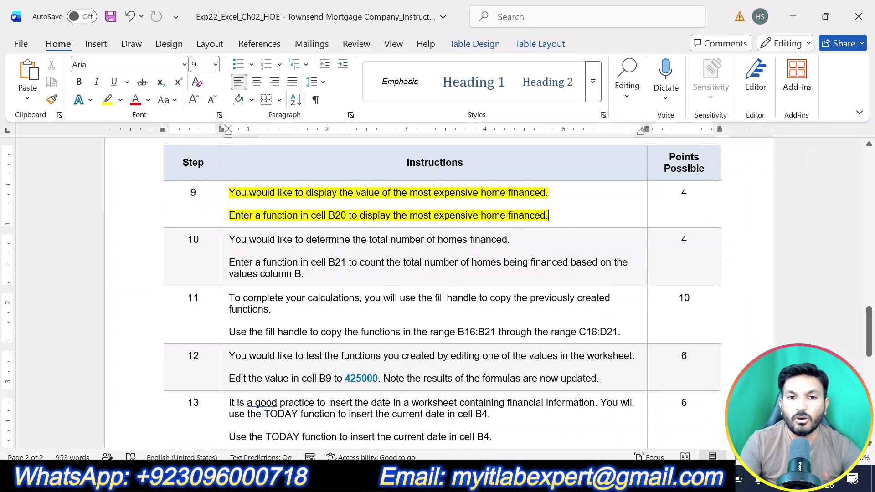
key(ctrl+z)
scroll(546, 287, down, 10)
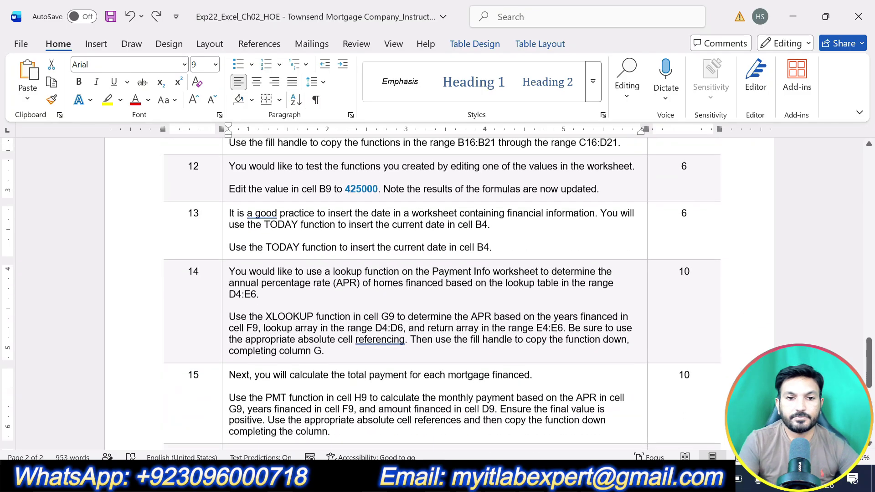
scroll(545, 287, up, 11)
scroll(464, 297, up, 1)
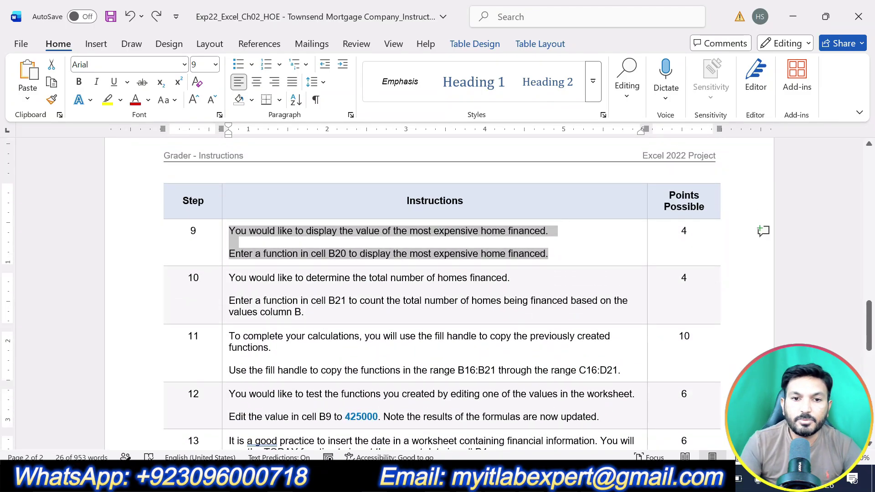
drag(329, 312, 229, 278)
click(302, 255)
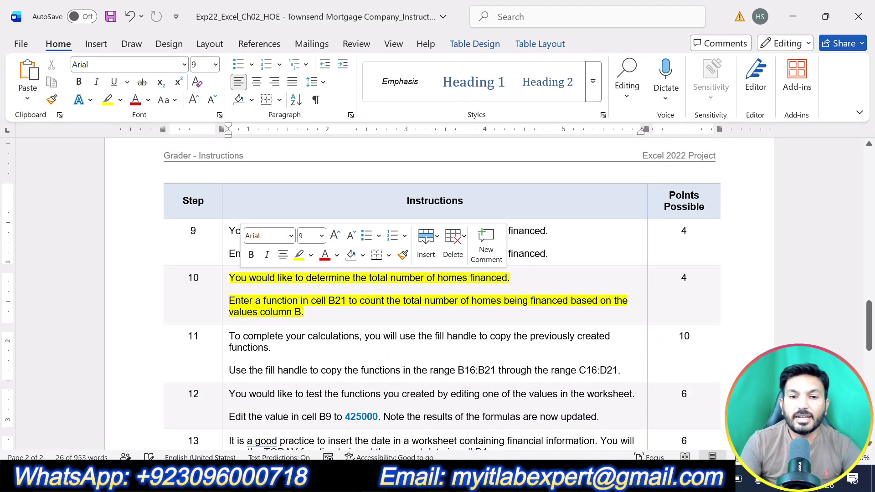
click(315, 312)
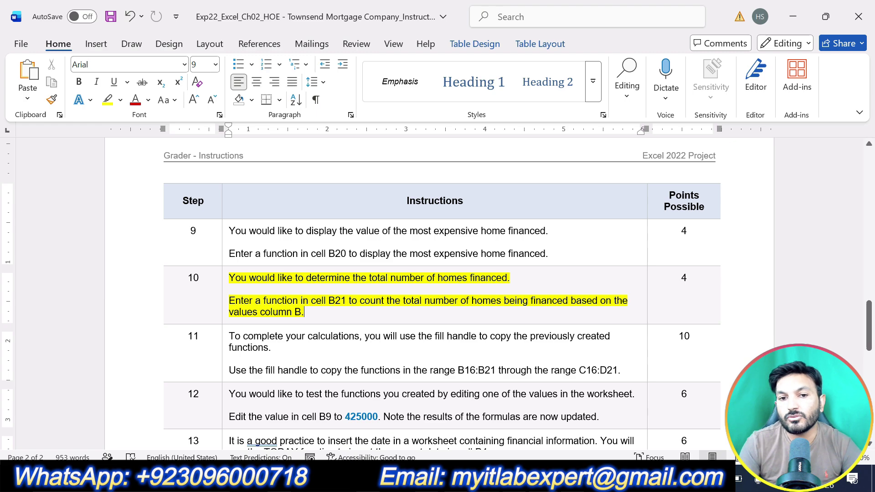
Switch to Excel and enter a COUNT function over B8:B12 in cell B21 to count the homes being financed.
key(alt+Tab)
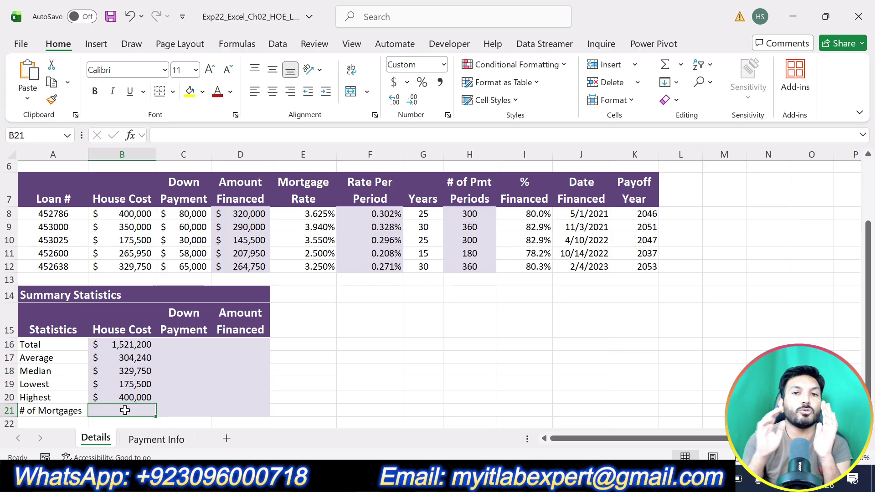
text(=)
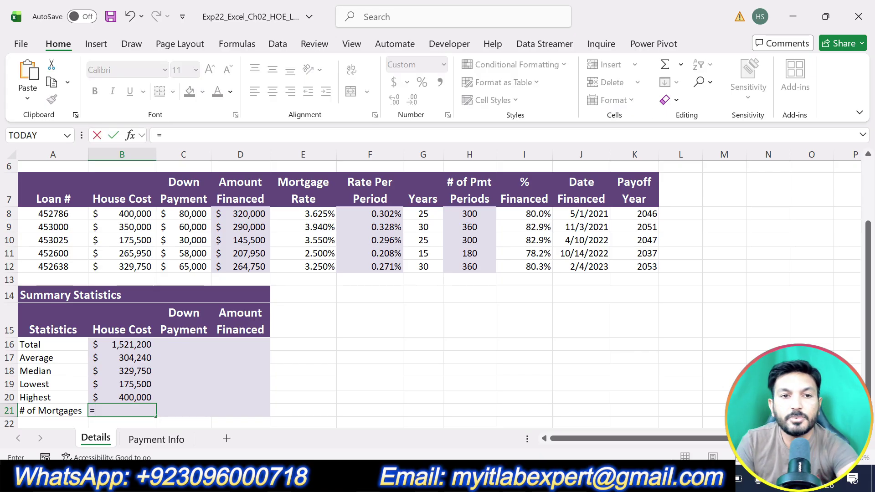
text(COY)
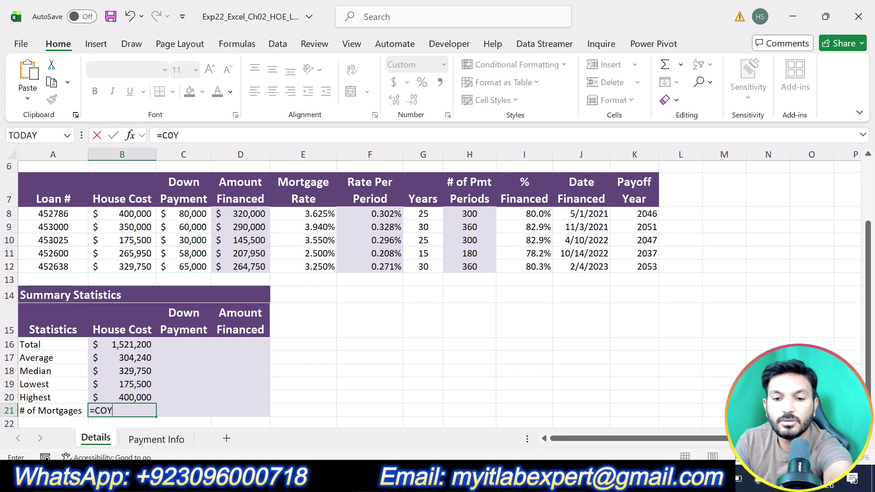
key(BackSpace)
text(U)
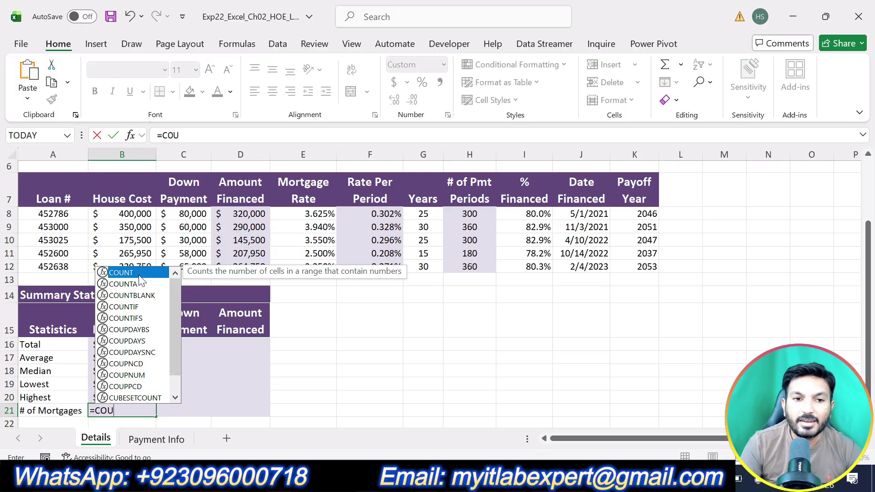
double_click(137, 274)
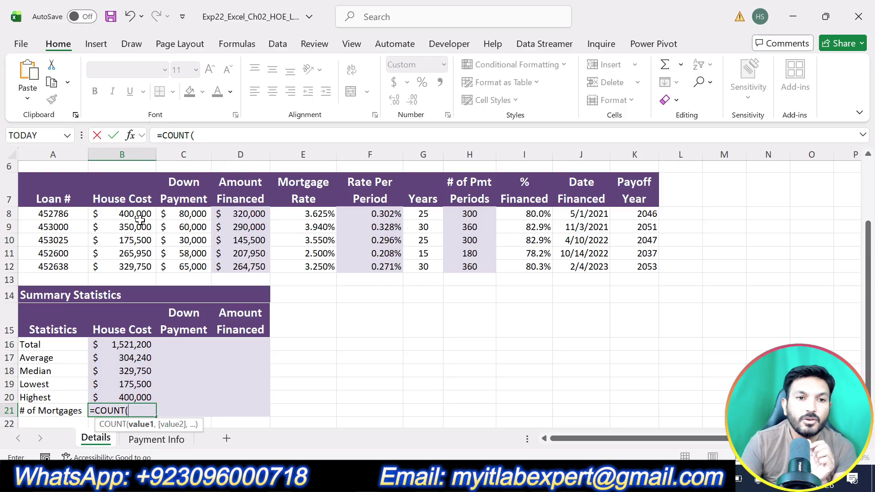
drag(137, 214, 155, 269)
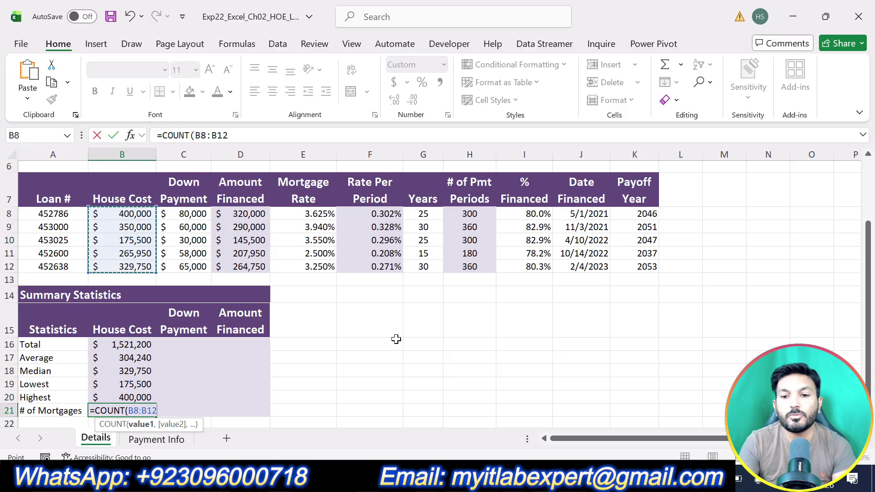
key(Return)
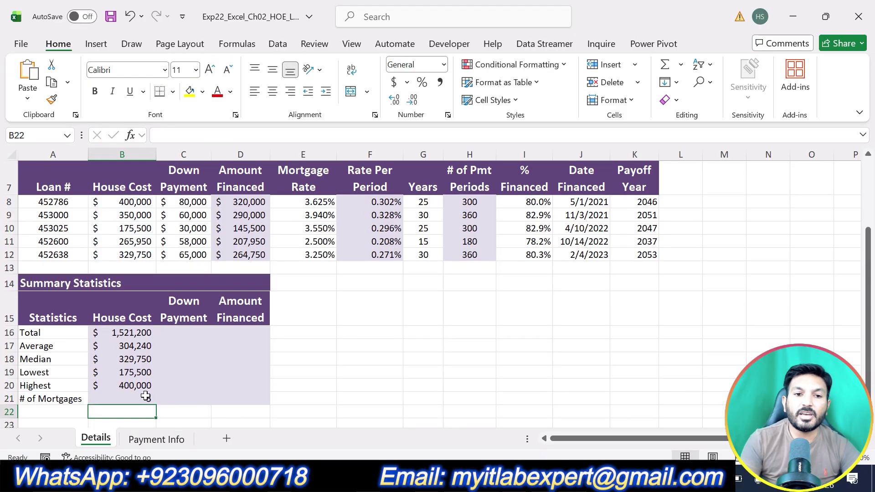
scroll(404, 371, up, 2)
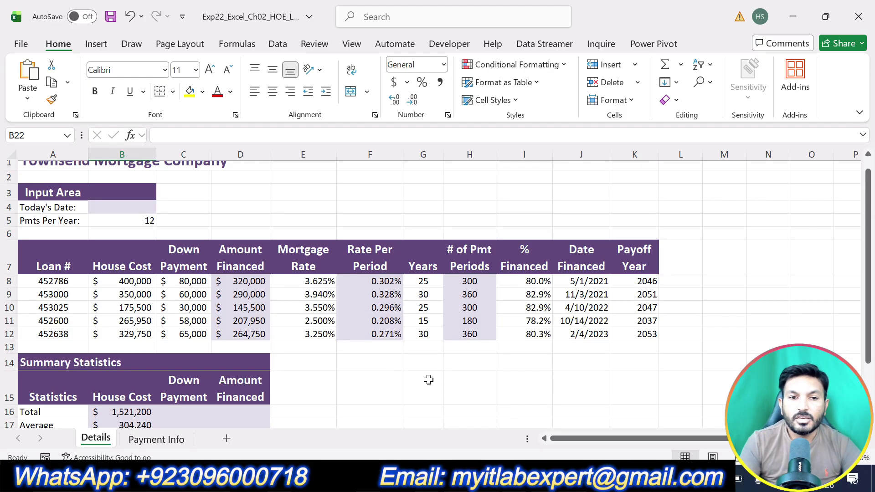
scroll(428, 379, up, 1)
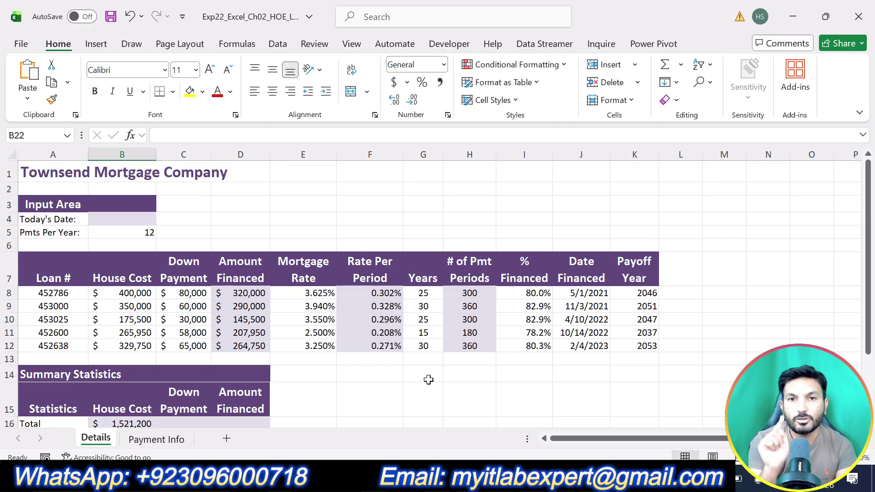
click(712, 345)
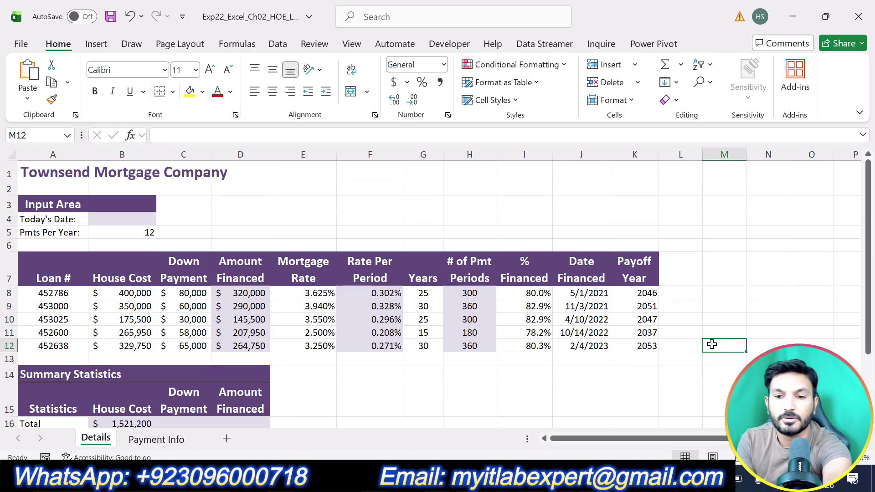